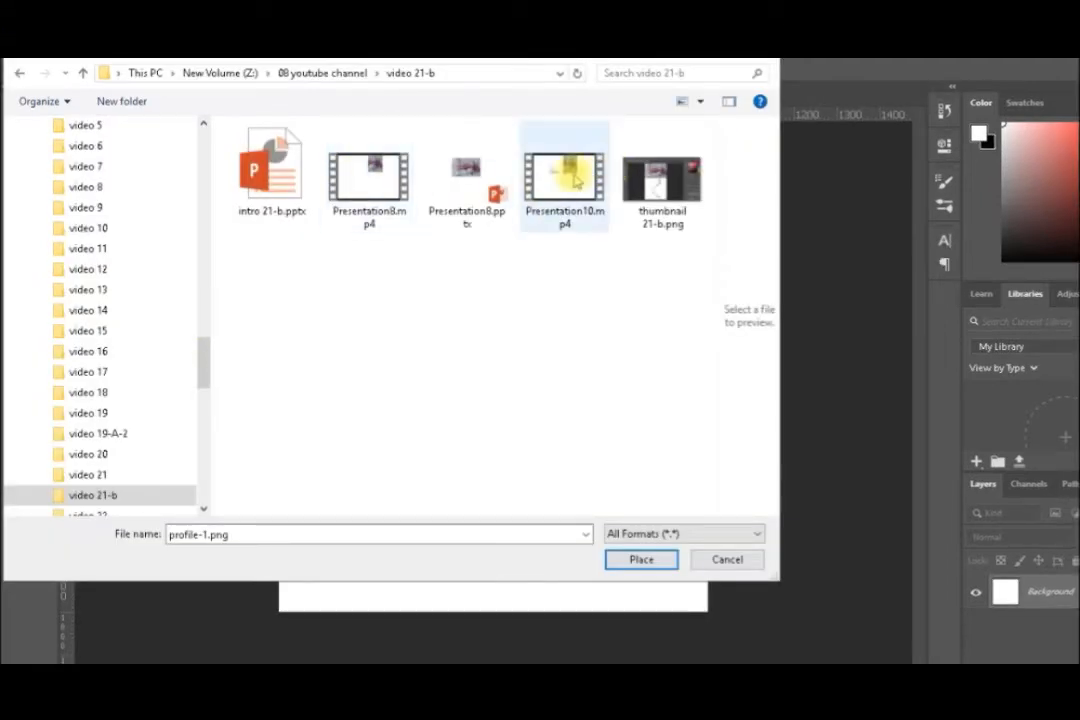
Place Presentation10.mp4 in the document and stretch it to cover the whole canvas, about 117% width and 208% height
double_click(575, 180)
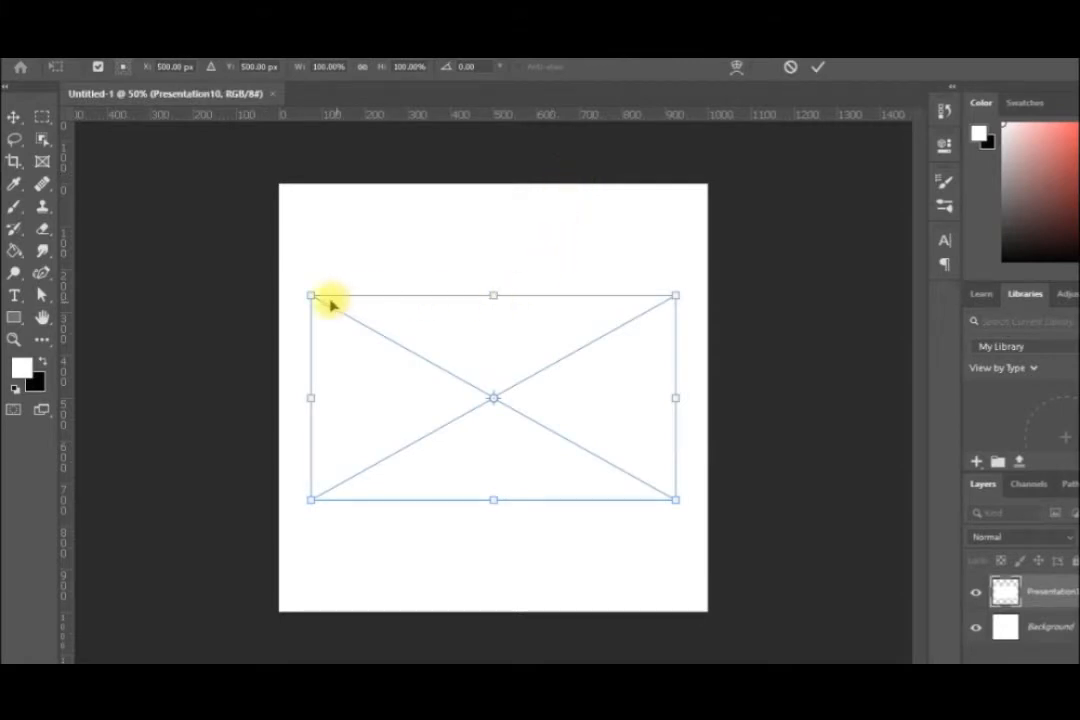
drag(311, 295, 281, 187)
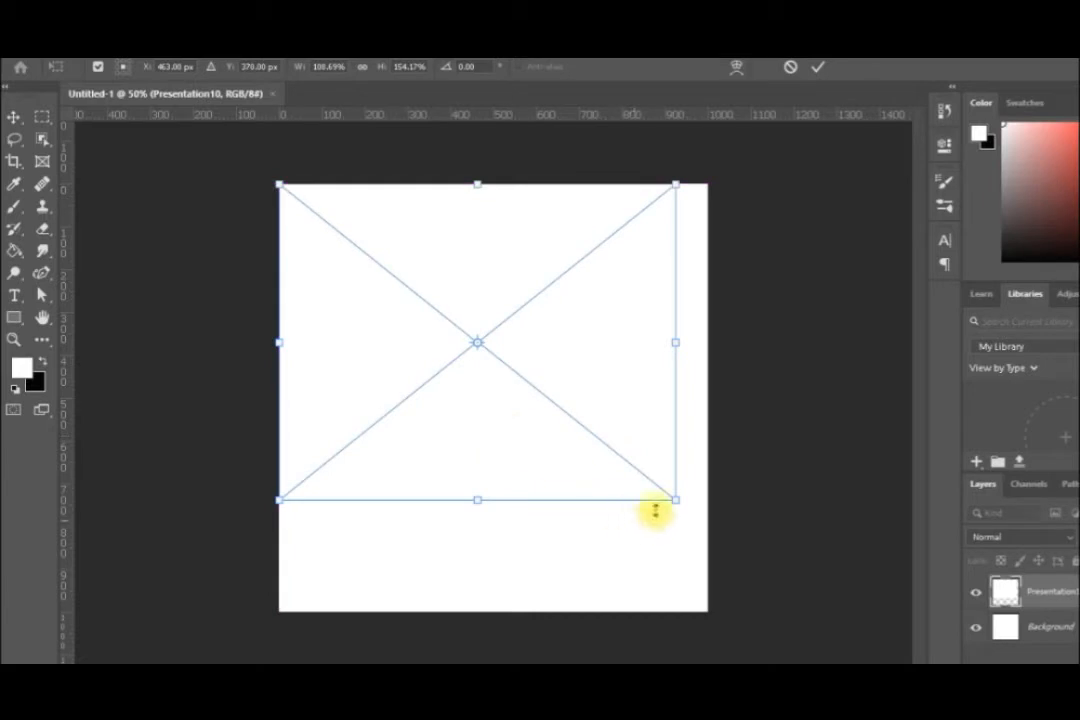
drag(677, 503, 705, 611)
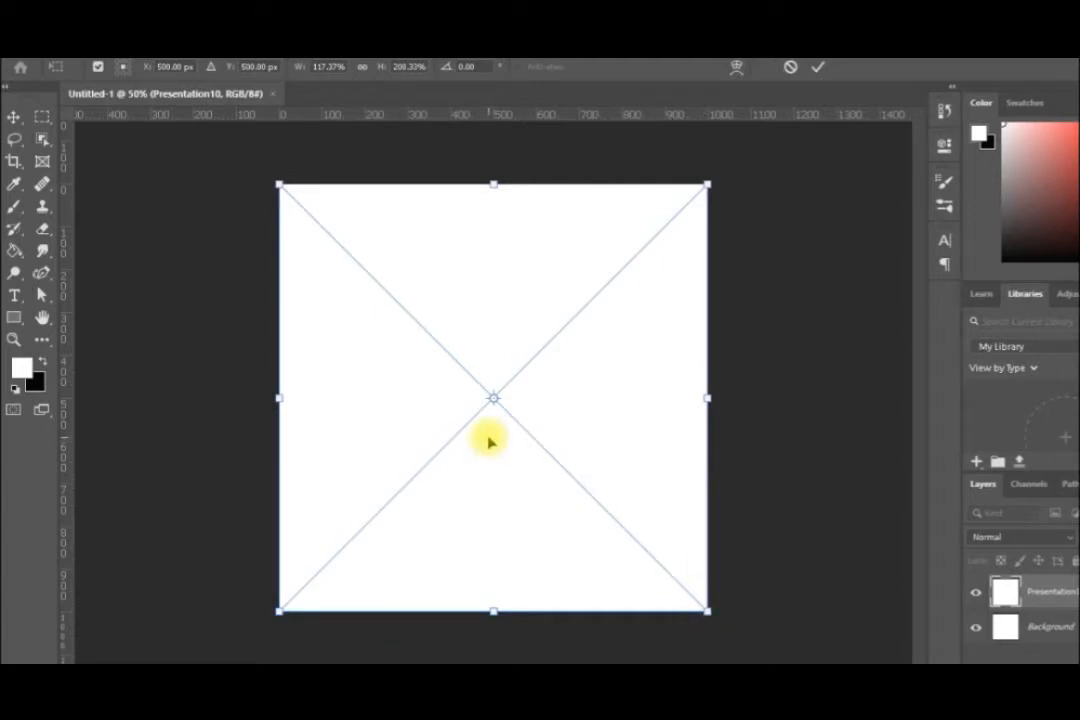
right_click(122, 66)
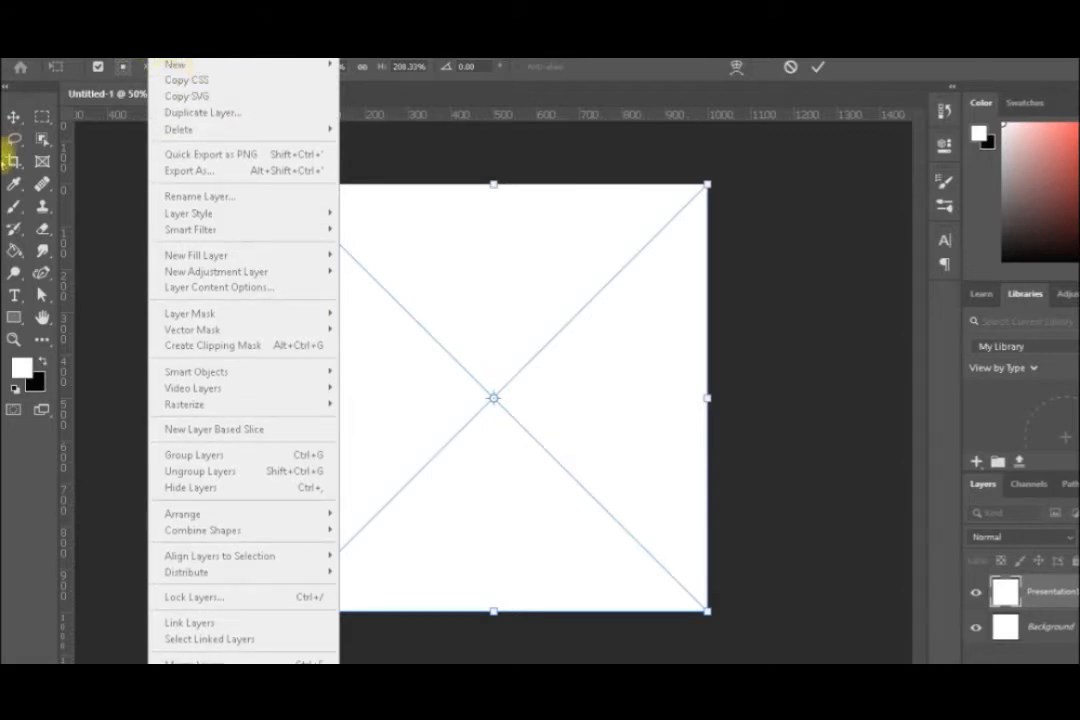
click(14, 120)
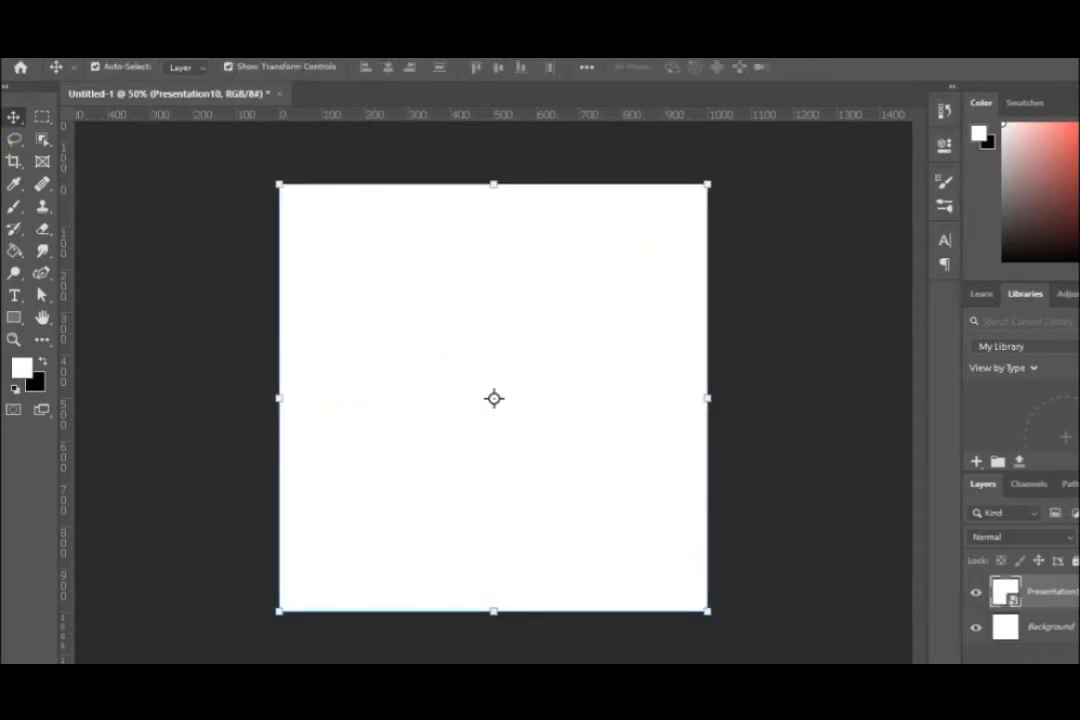
Add a new empty layer above the placed video with the default name and settings
click(162, 50)
mouse_move(270, 66)
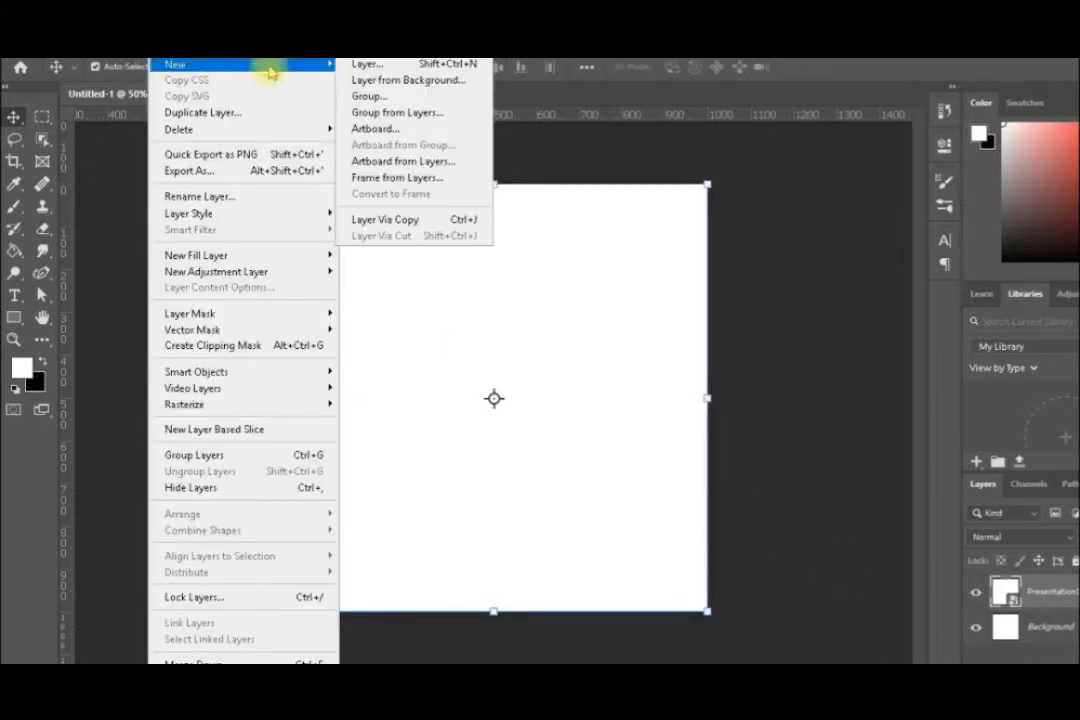
click(362, 66)
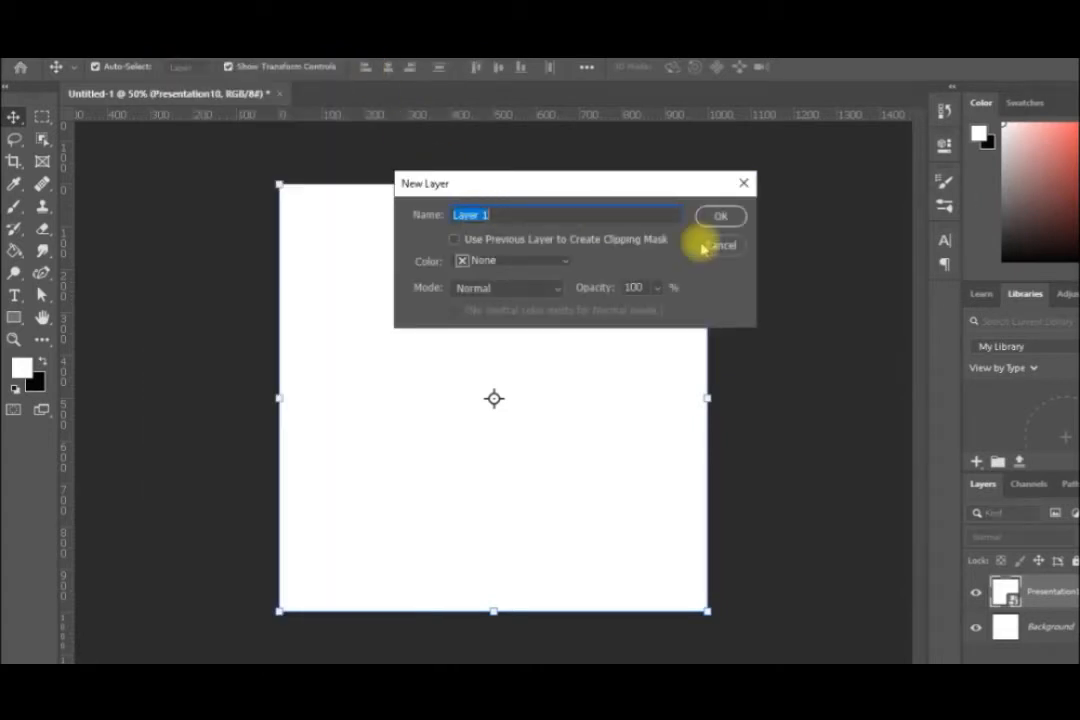
click(720, 216)
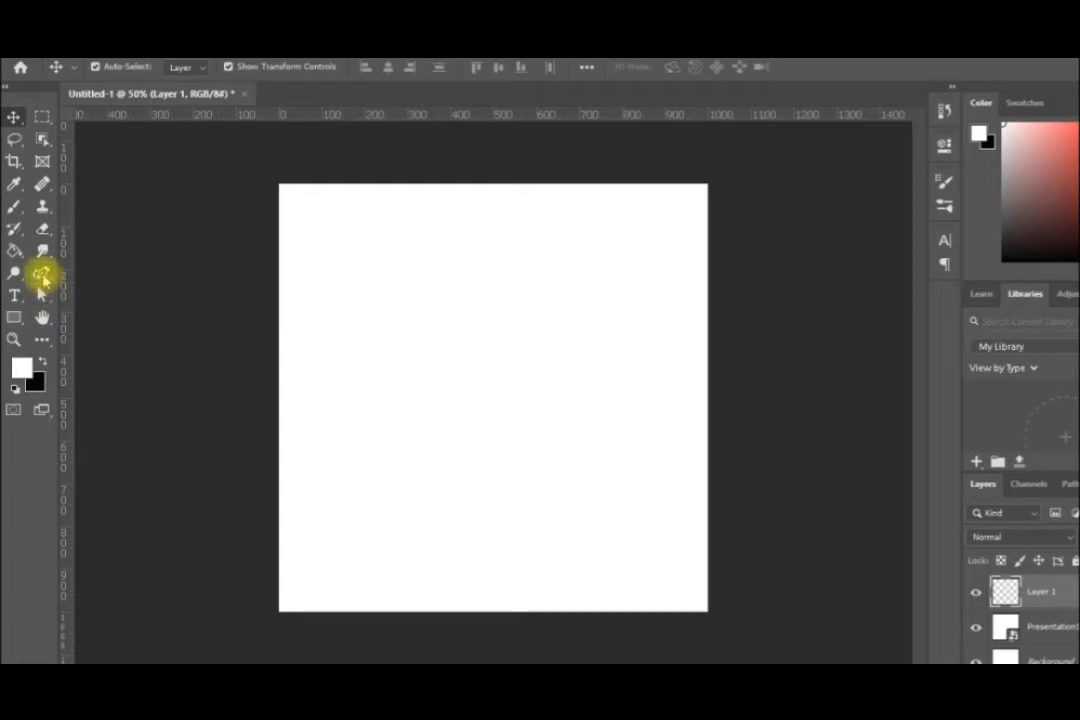
Draw a five-point S-shaped path with the Curvature Pen from near the canvas's lower edge up to its upper edge
click(41, 275)
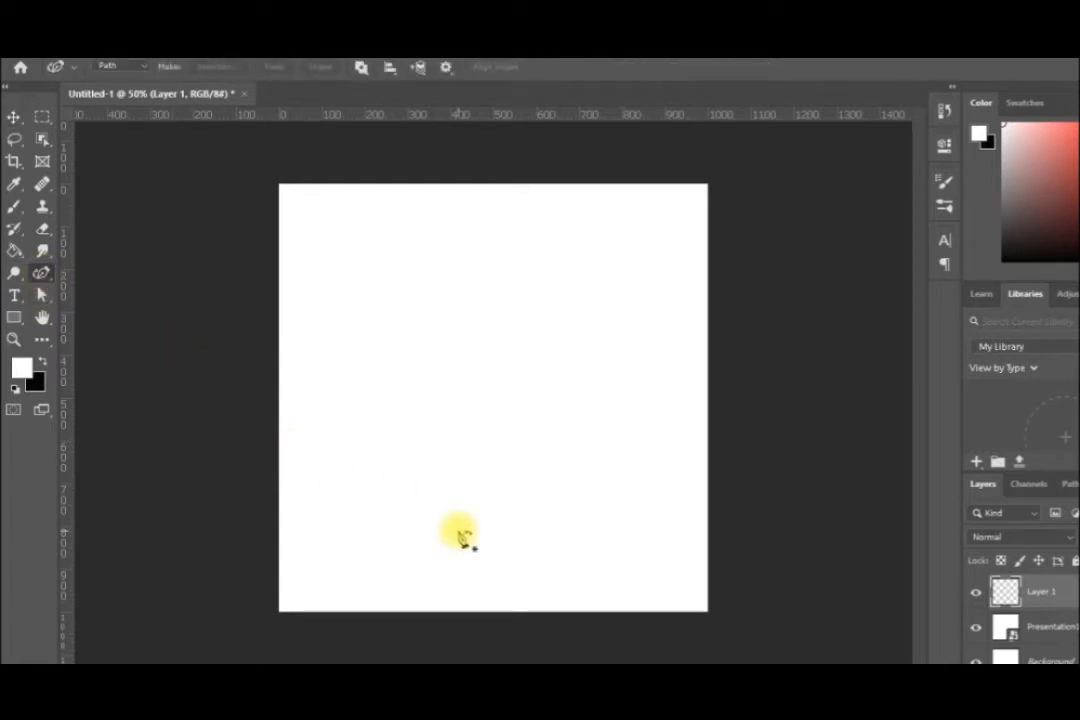
click(515, 596)
click(430, 510)
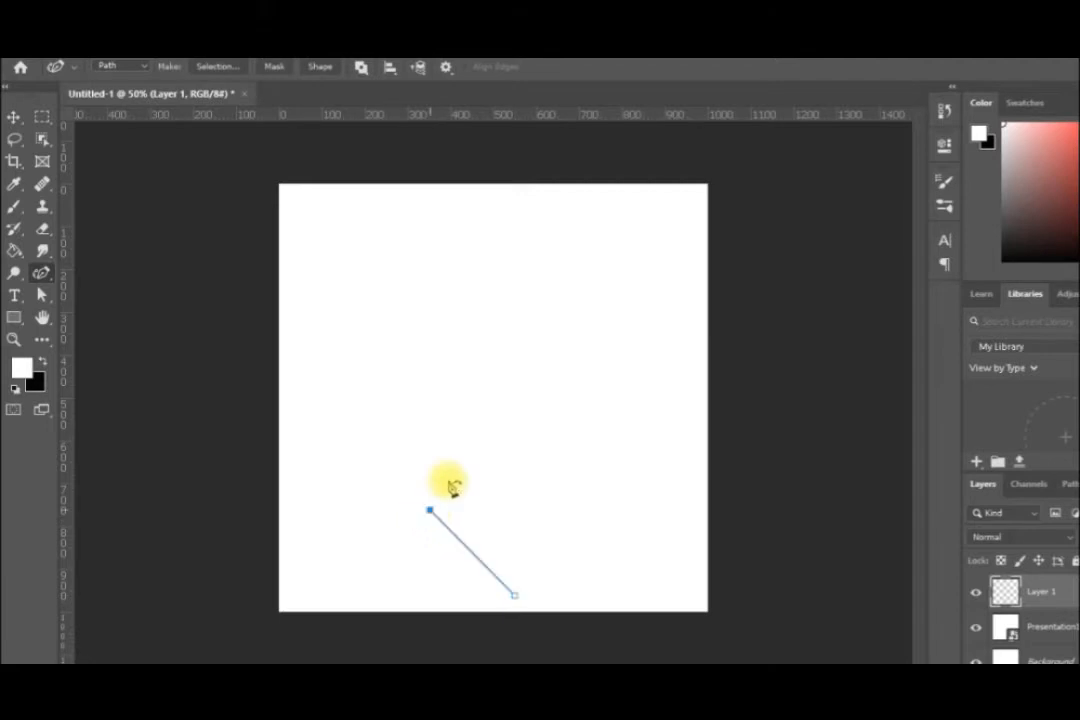
click(502, 409)
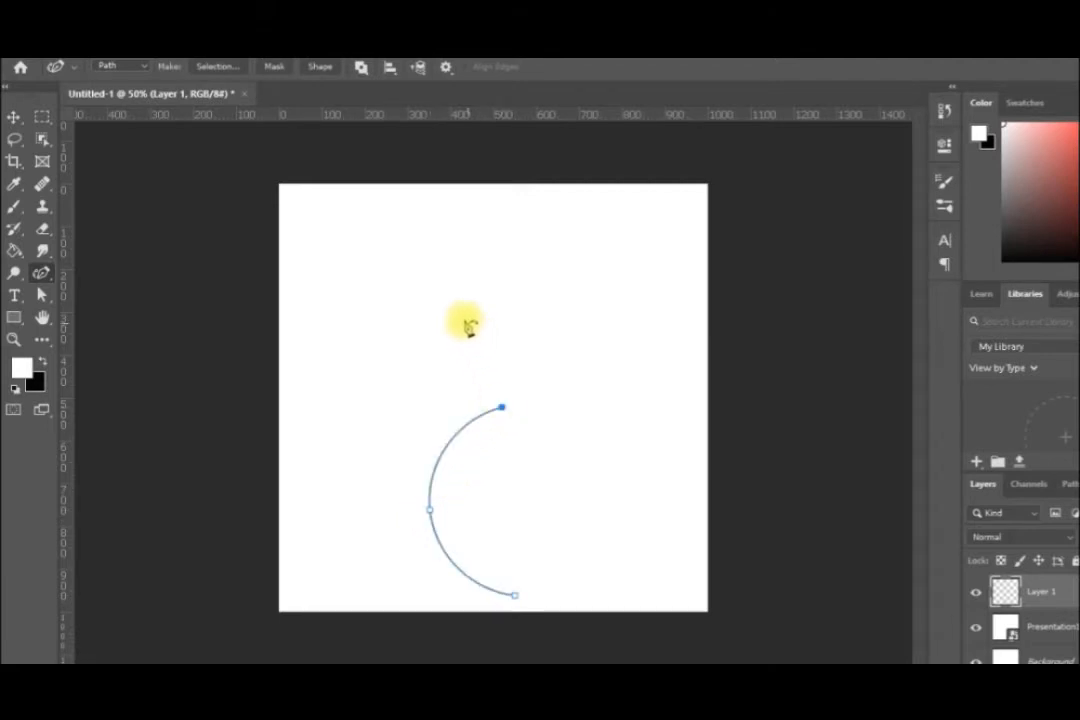
click(443, 291)
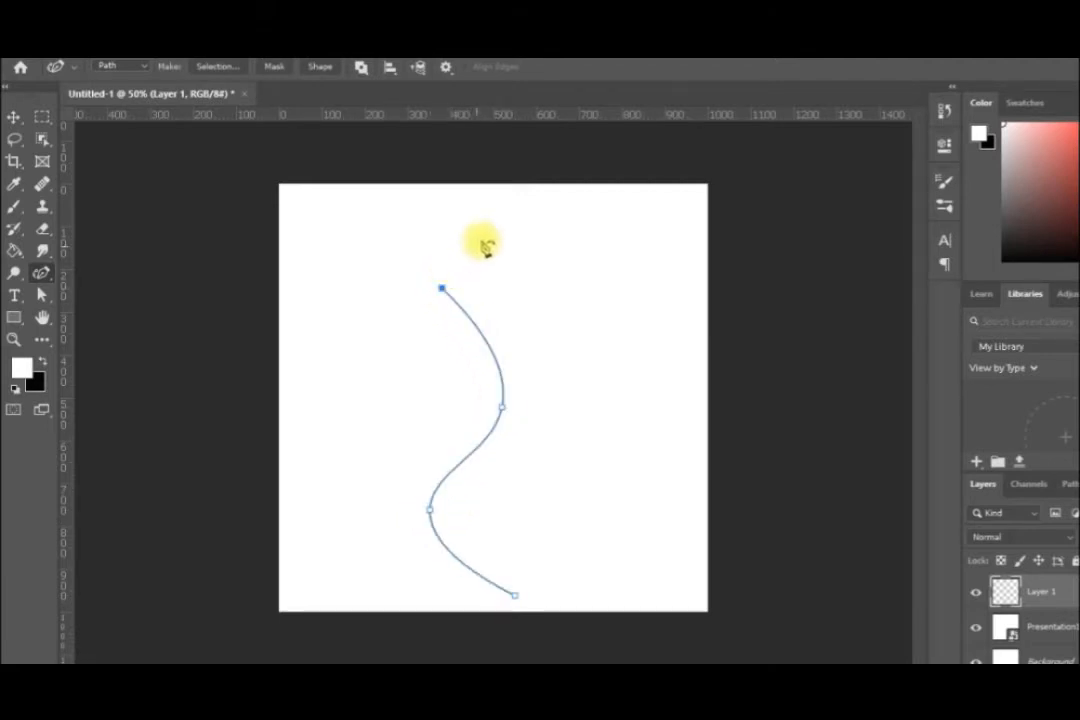
click(501, 205)
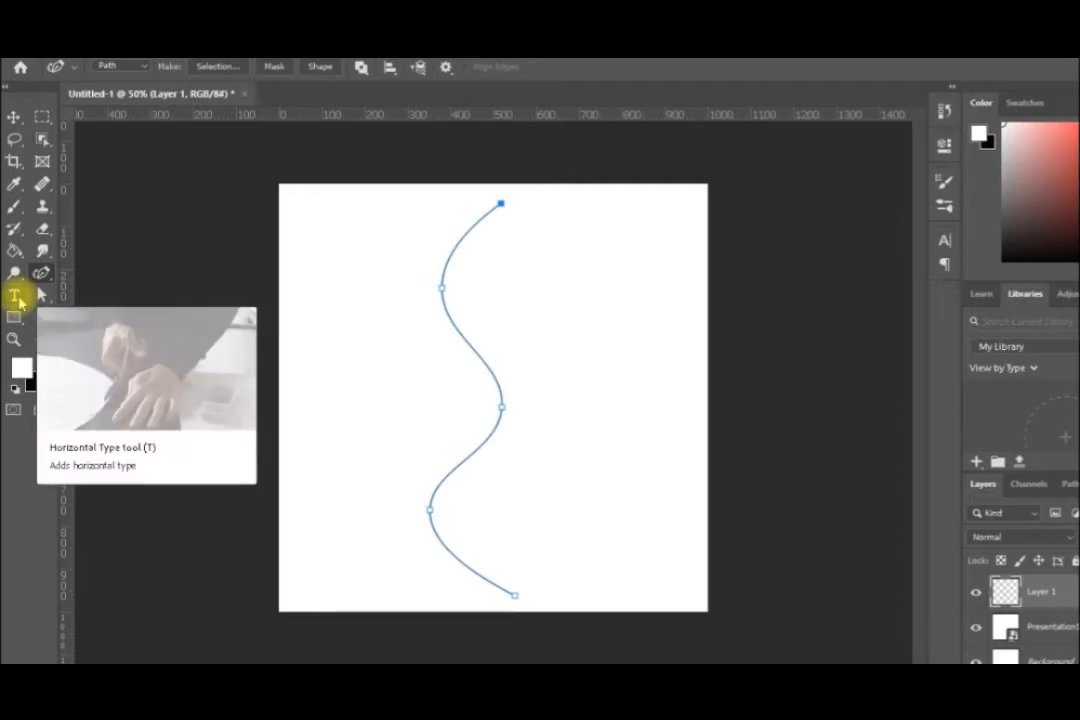
Add the horizontal text "Wait until the complete view unfolds" along the curved path, starting near its middle
click(16, 296)
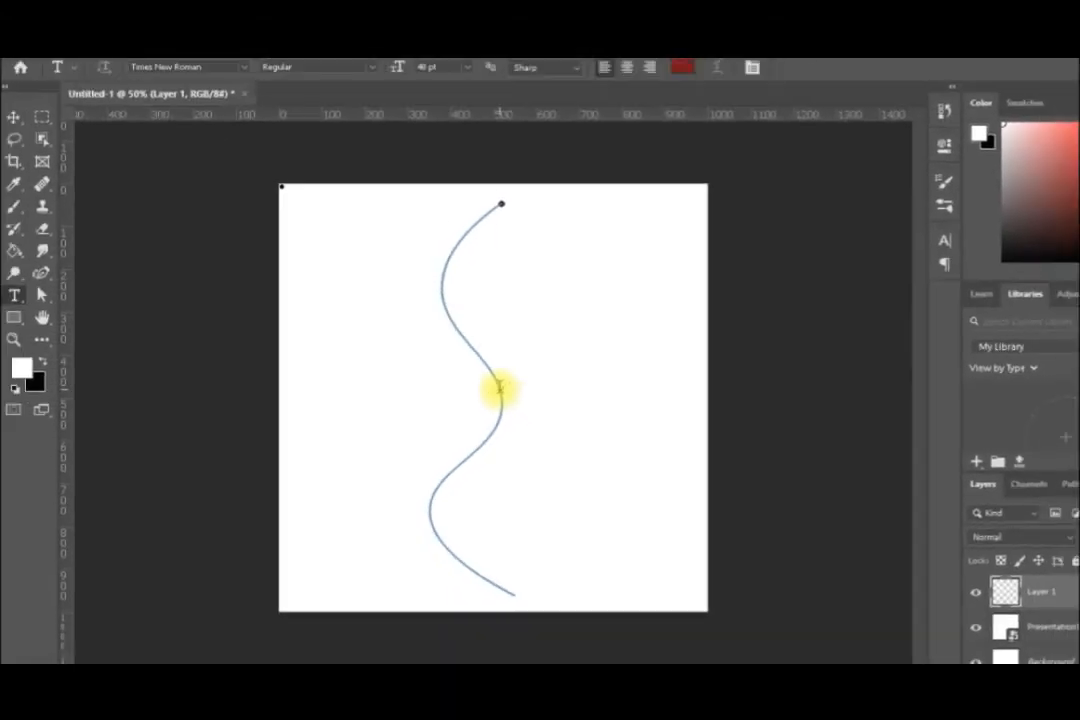
click(499, 388)
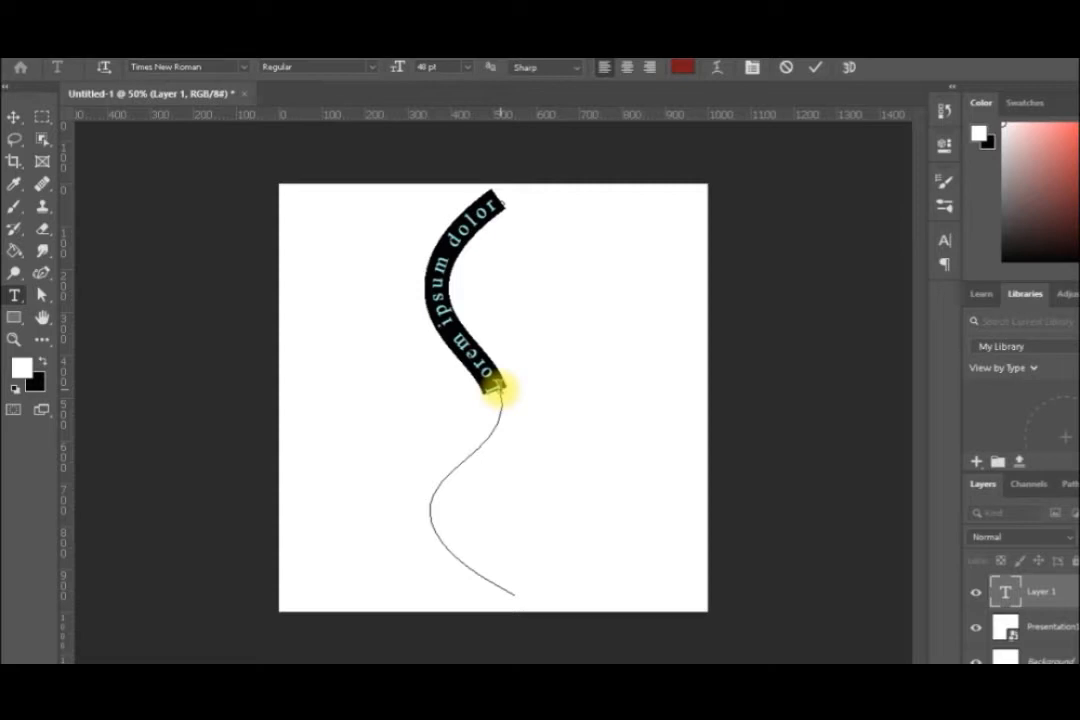
text(Wait )
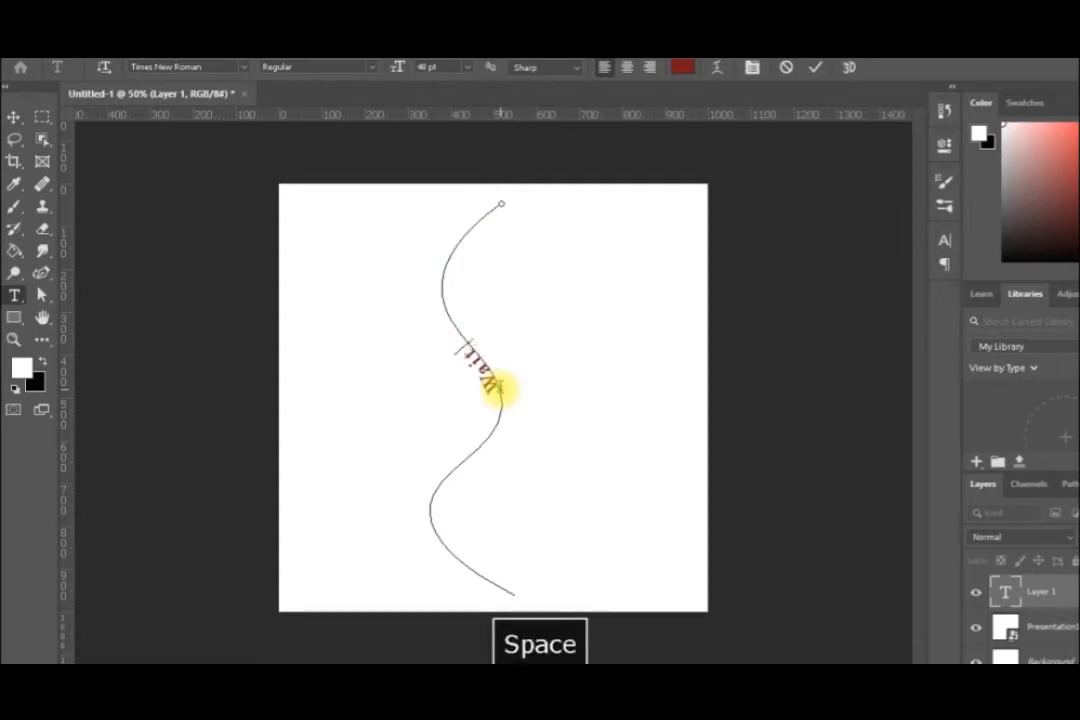
text(till the)
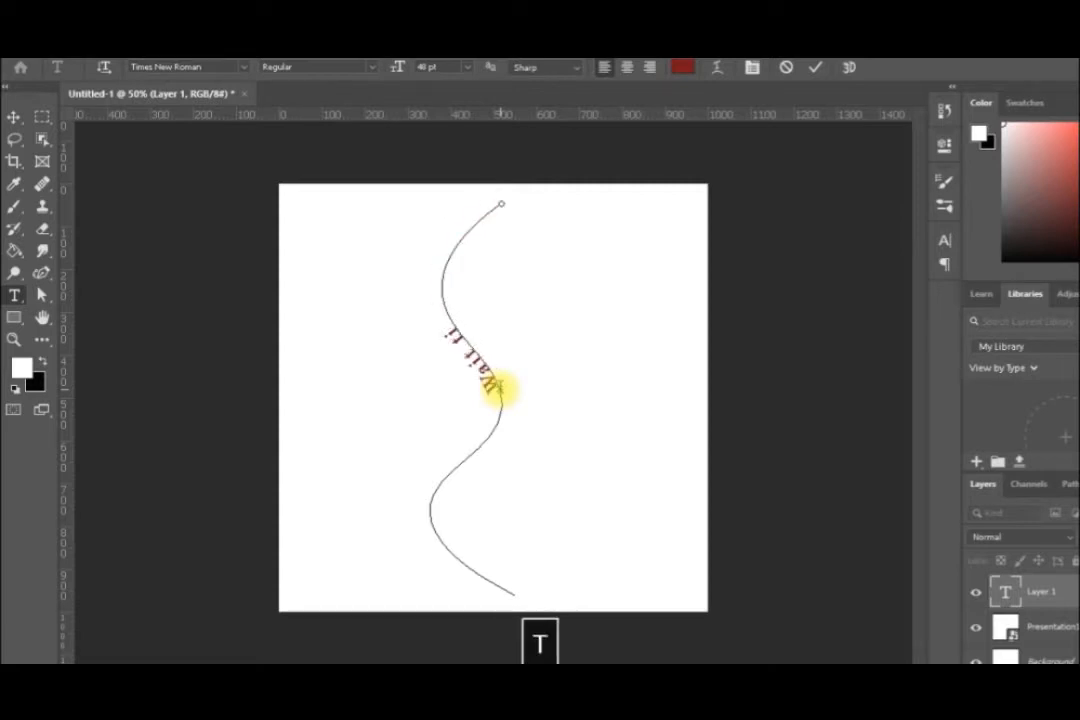
key(BackSpace)
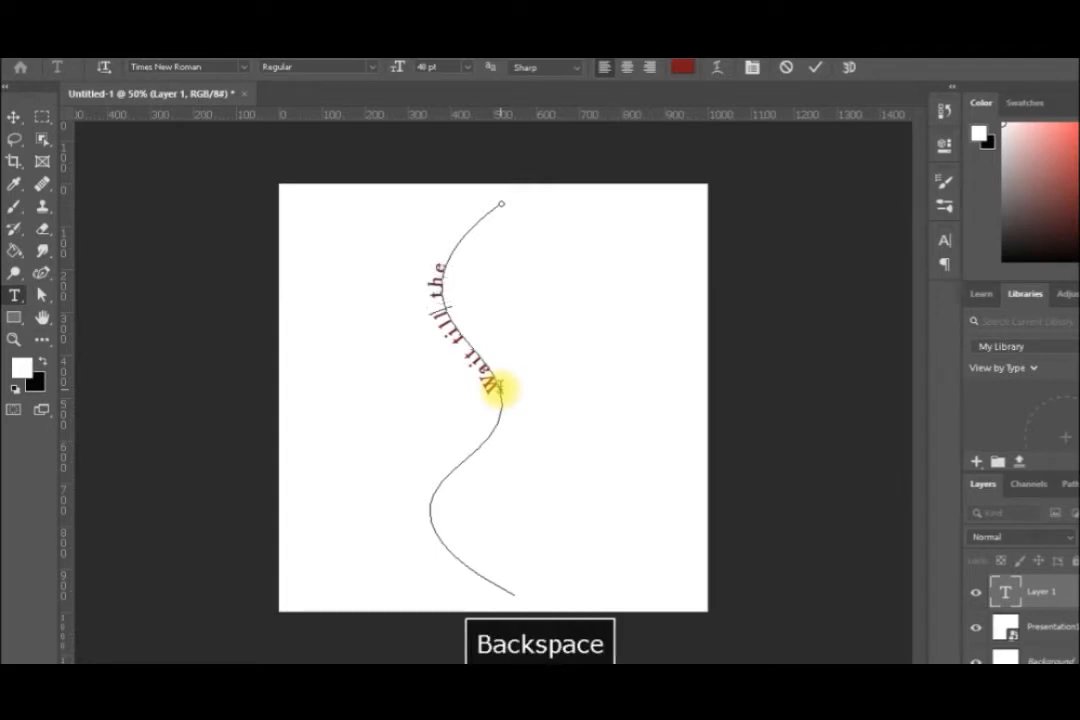
key(BackSpace)
key(BackSpace)
key(BackSpace)
key(BackSpace)
key(BackSpace)
key(BackSpace)
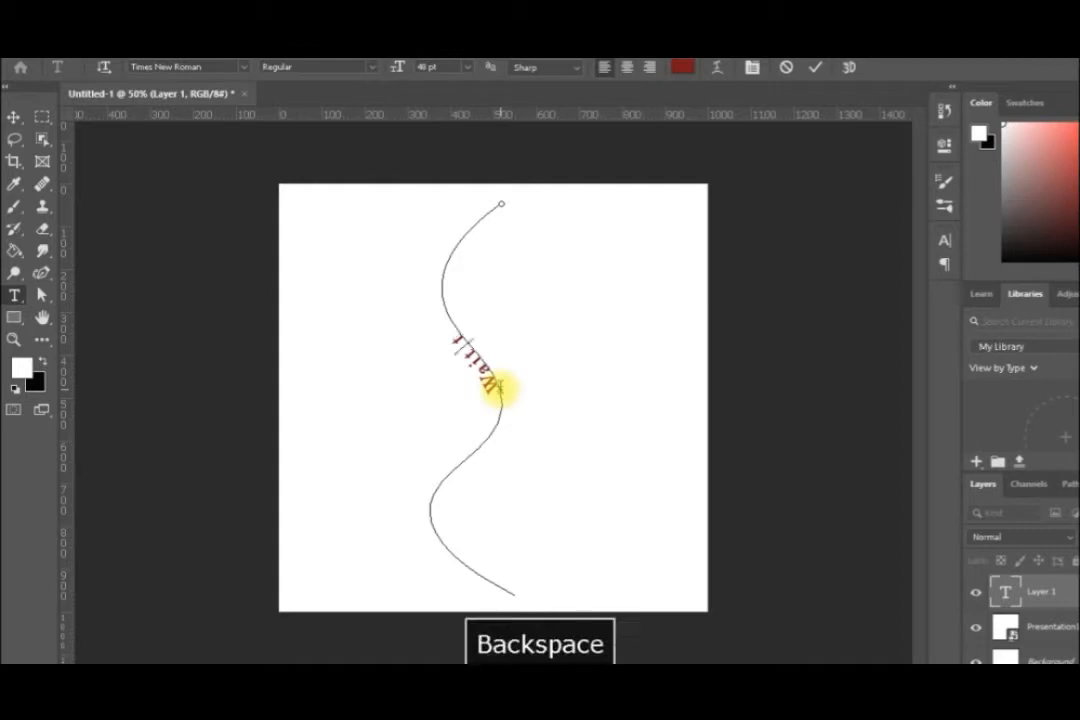
text(un)
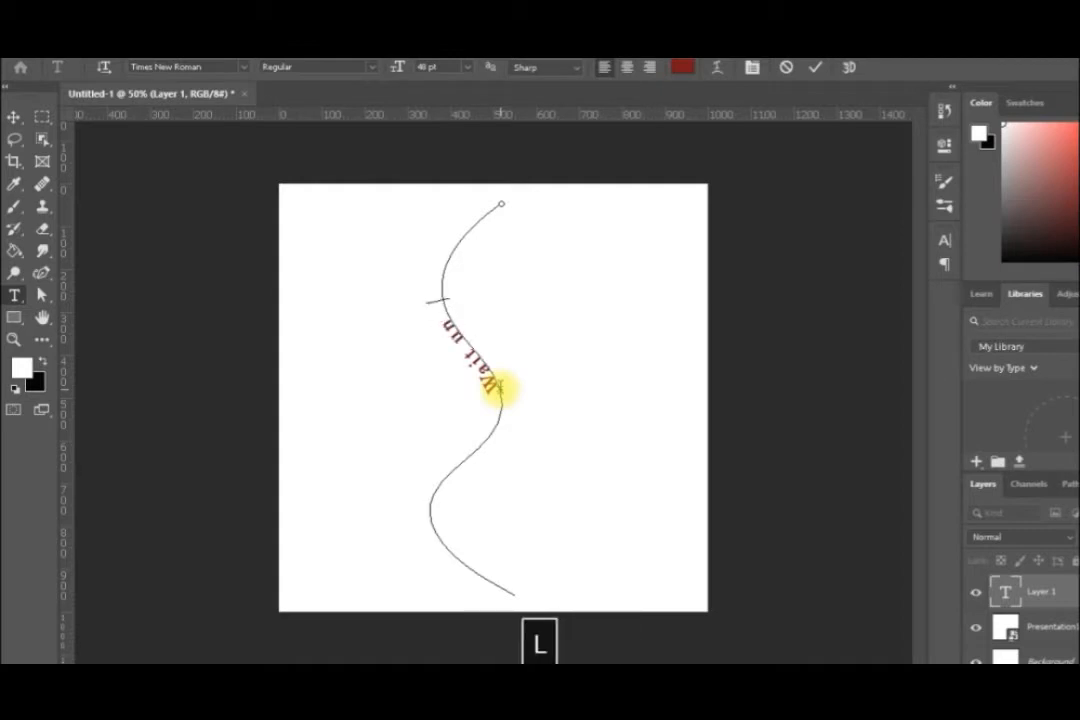
text(til the co)
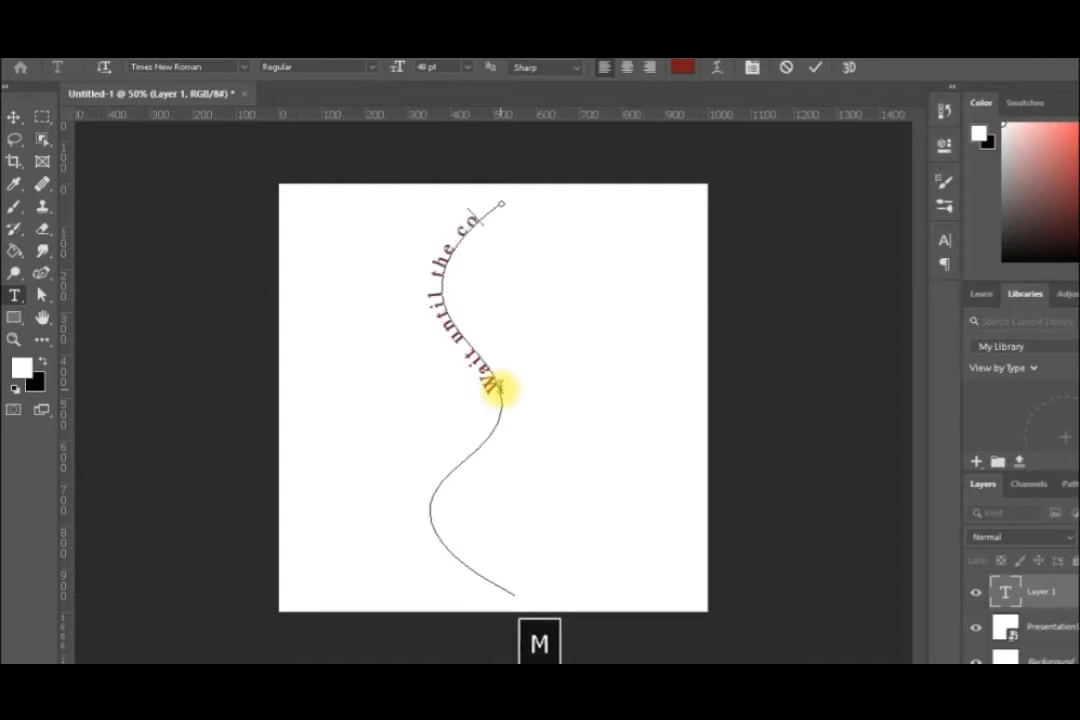
text(mpleview )
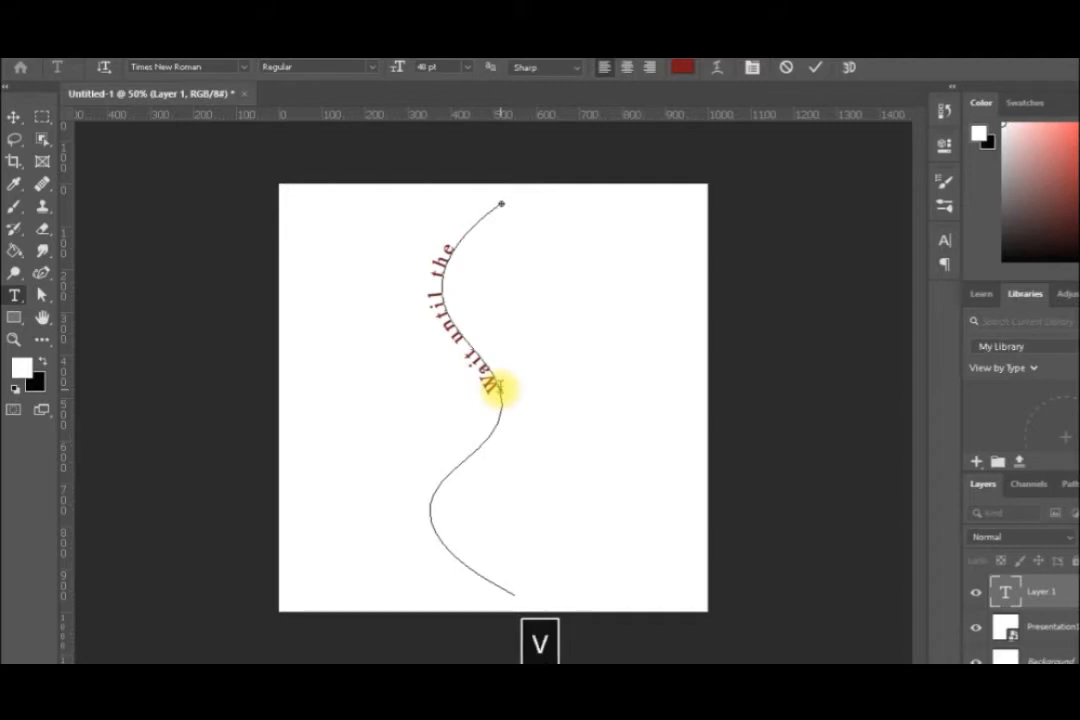
text(nfds)
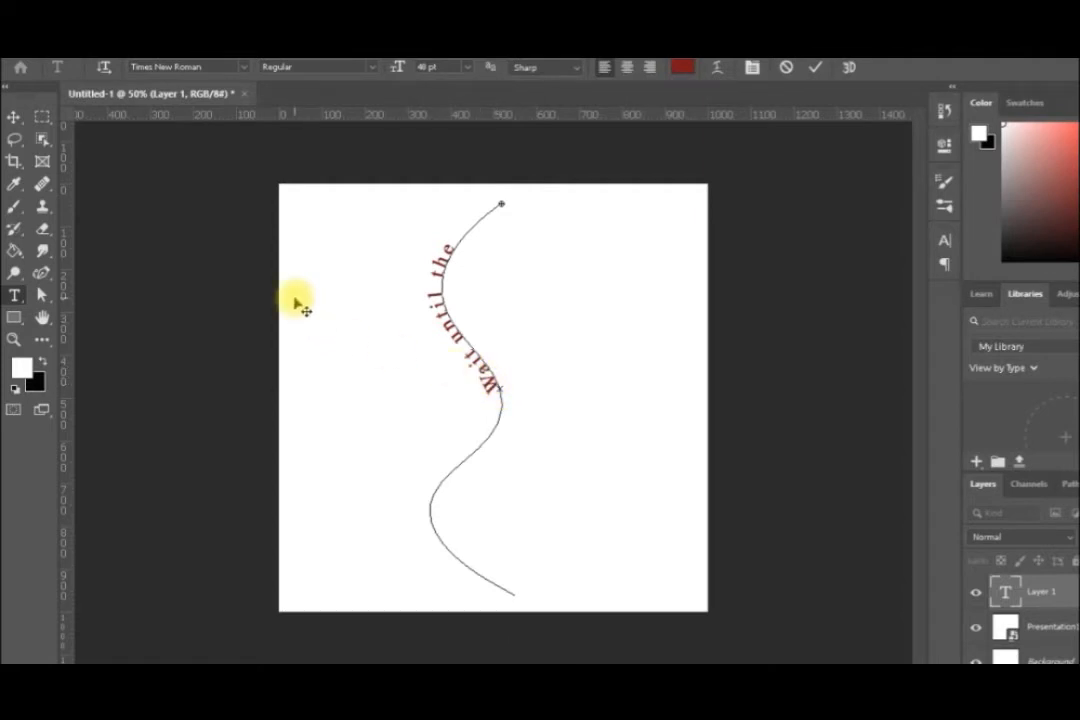
Slide the text along the path with Path Selection so the whole sentence fits, reading upward from near the lower end on the curve's outer left side
click(43, 297)
click(501, 386)
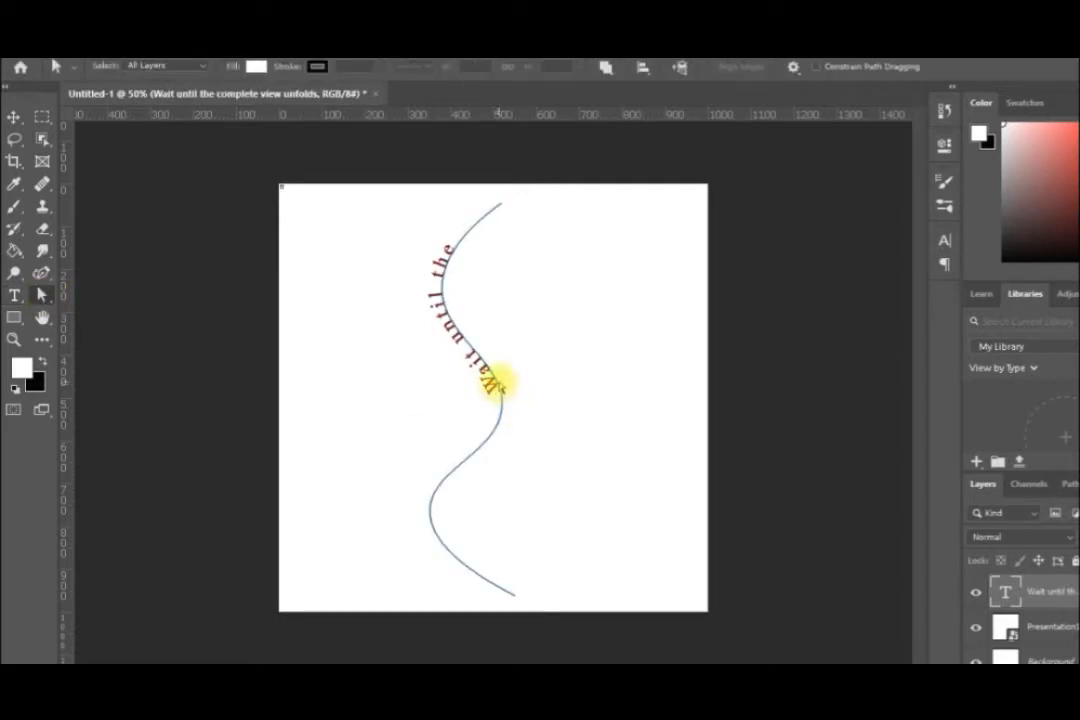
click(498, 386)
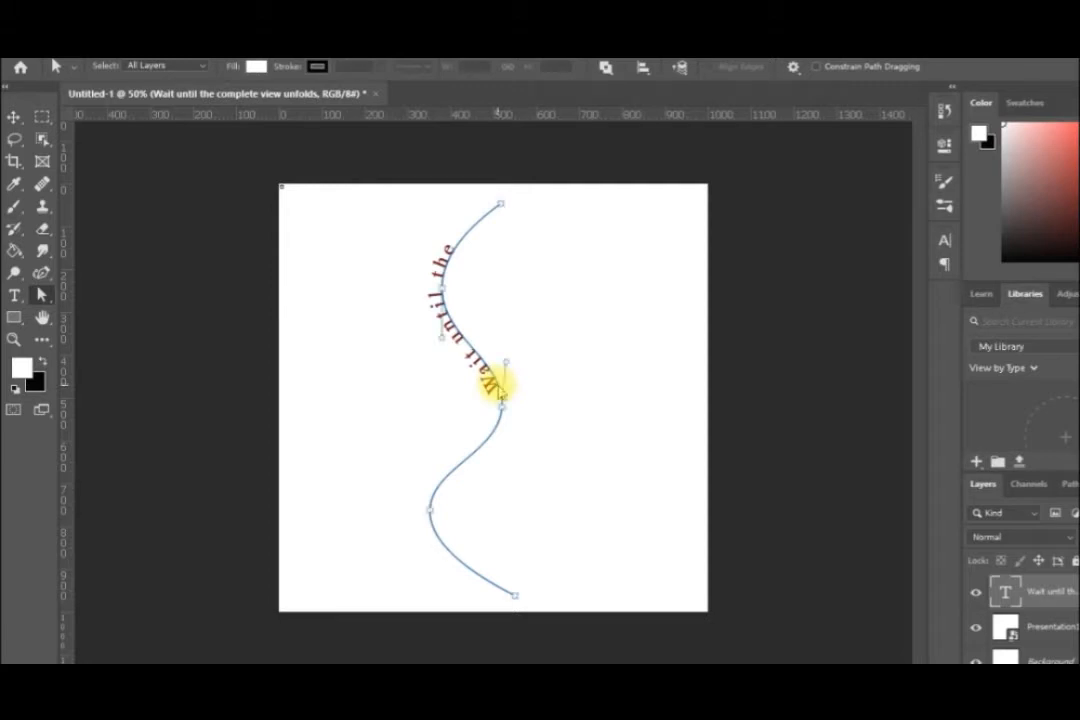
drag(493, 383, 441, 360)
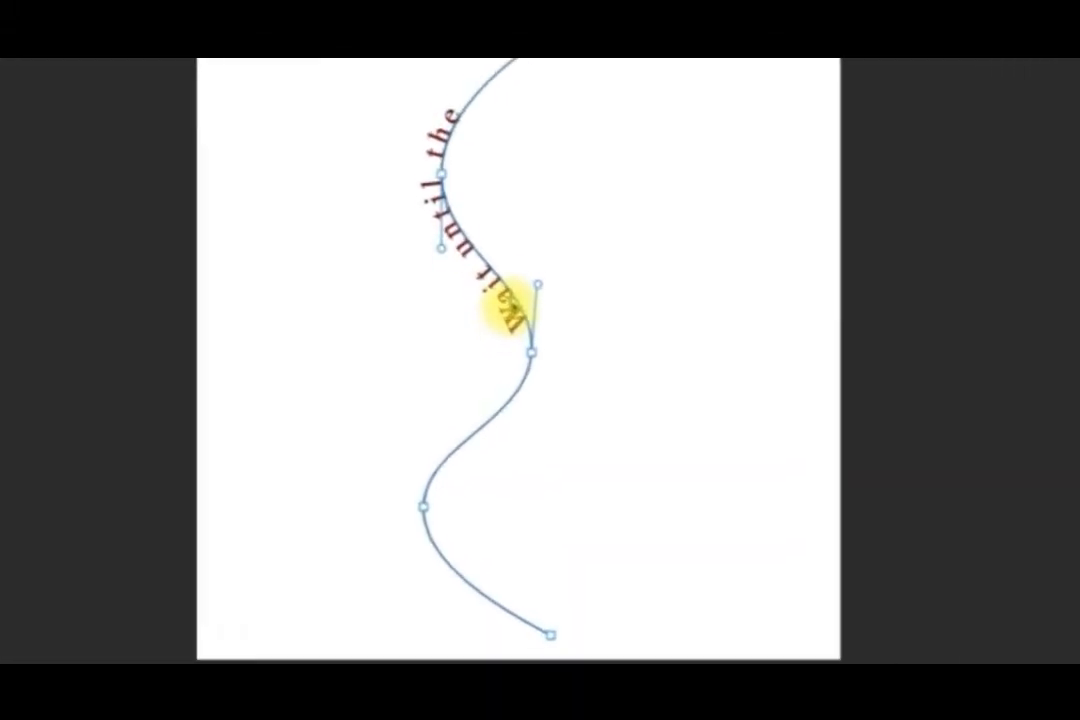
mouse_move(553, 188)
mouse_down()
mouse_move(550, 313)
mouse_move(440, 420)
mouse_move(415, 502)
mouse_move(456, 565)
mouse_move(466, 563)
mouse_move(410, 579)
mouse_move(443, 617)
mouse_move(547, 652)
mouse_move(477, 654)
mouse_up()
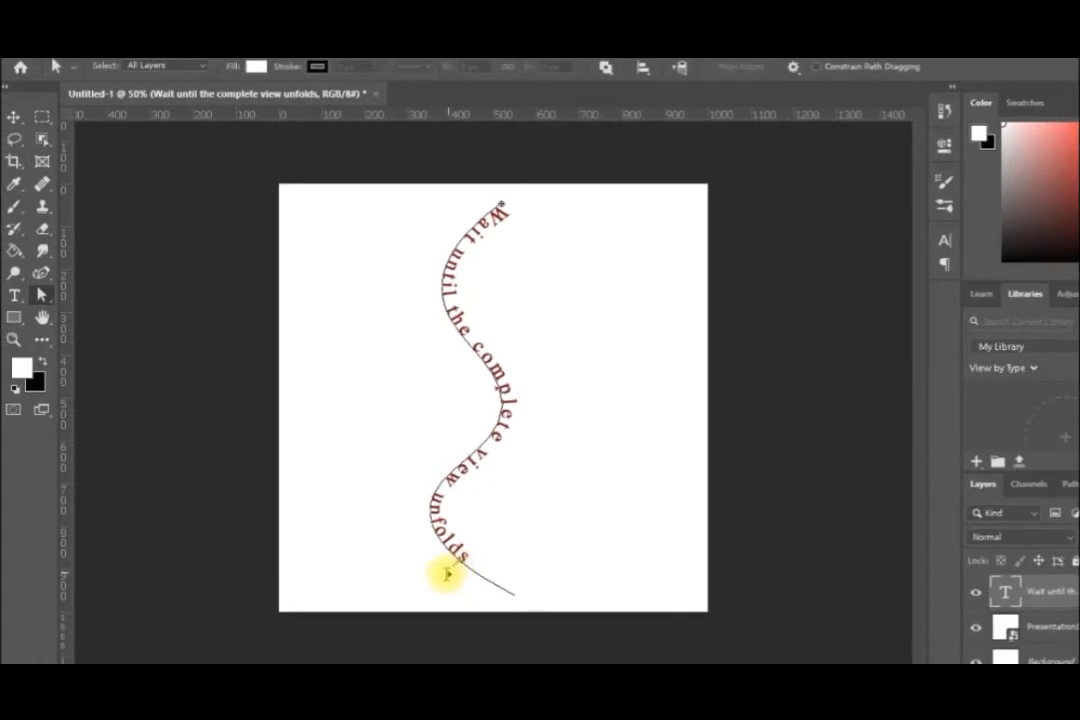
mouse_move(447, 574)
mouse_down()
mouse_move(480, 584)
mouse_move(463, 602)
mouse_up()
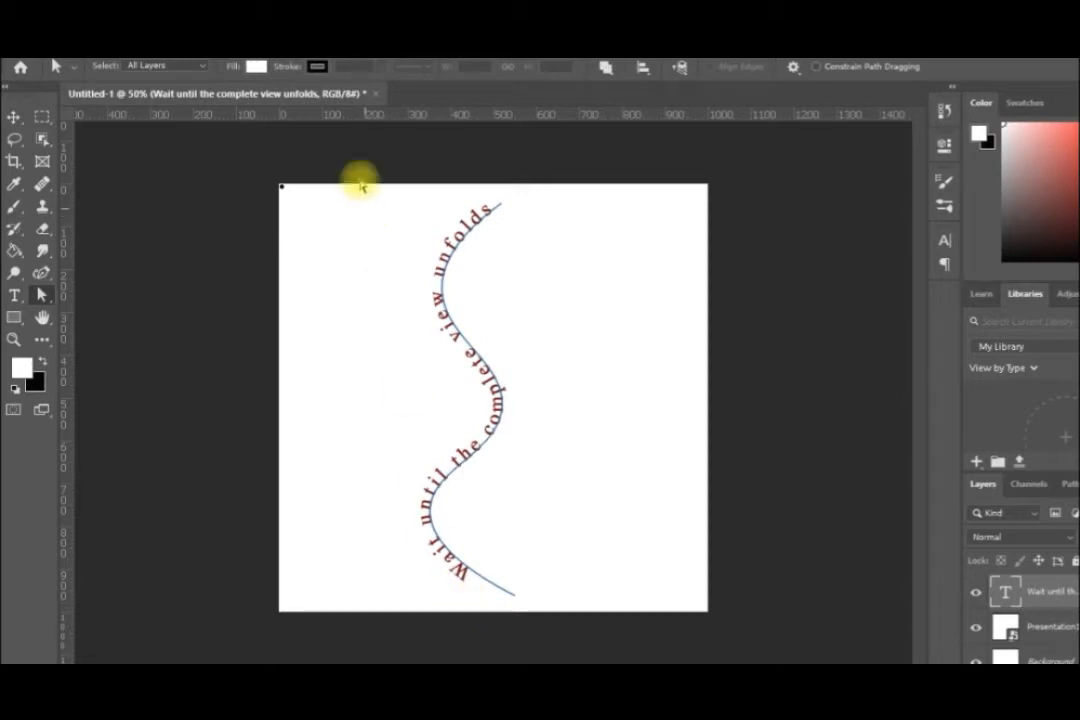
Create a video timeline and extend the text clip to end together with the Presentation10 clip
click(371, 47)
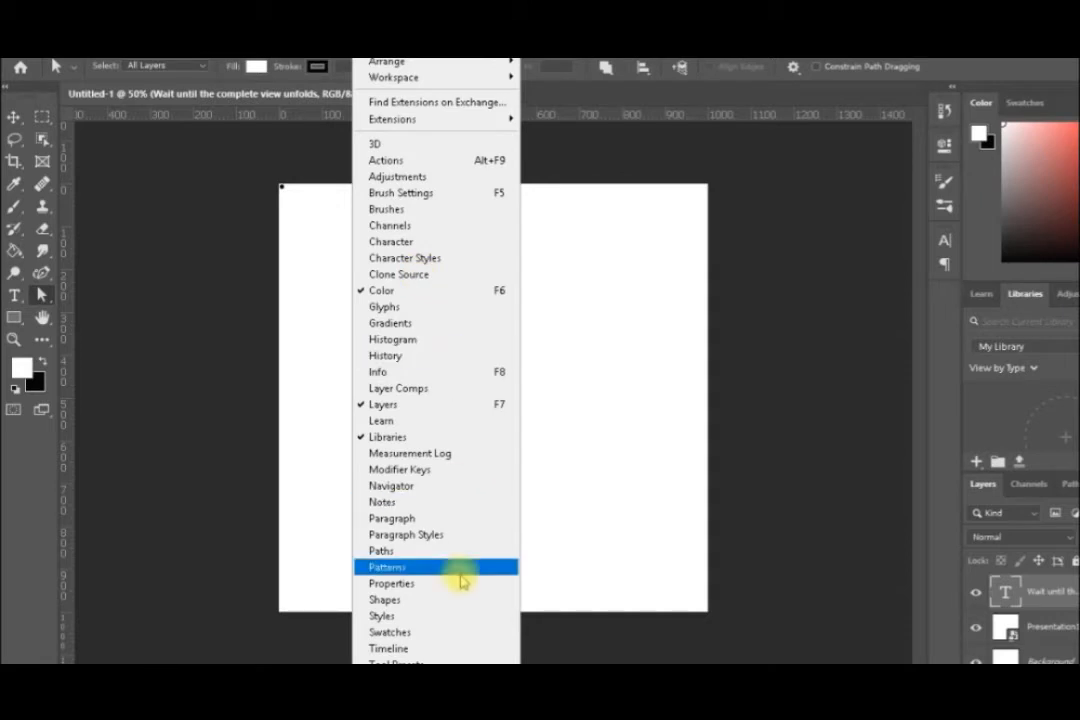
click(440, 648)
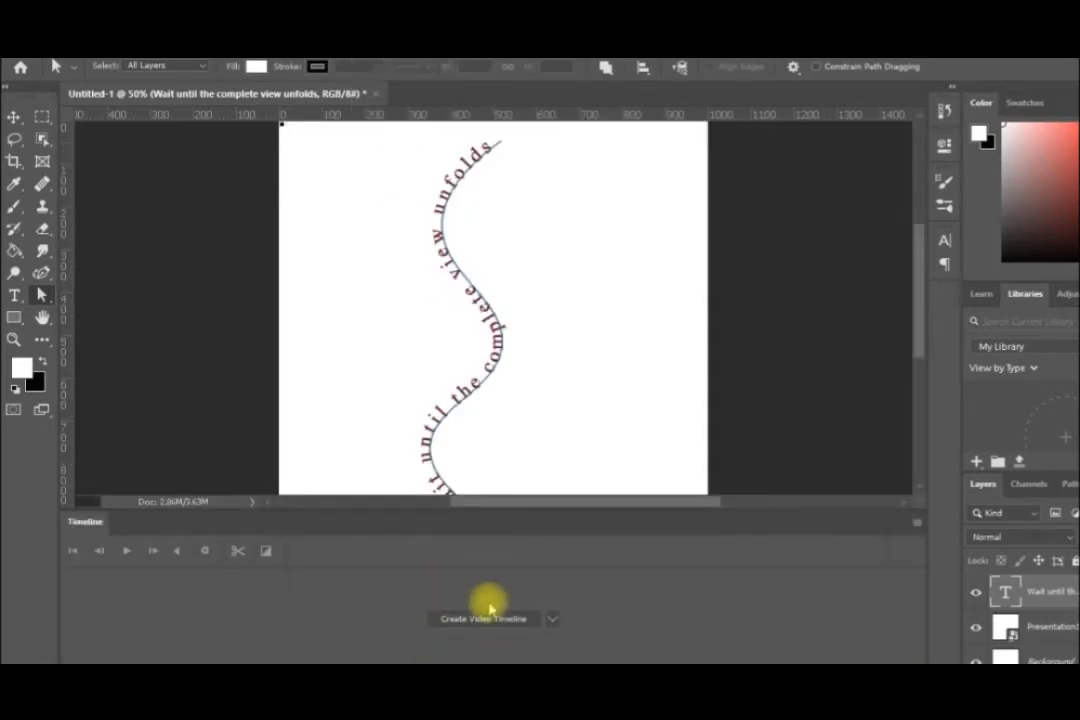
click(489, 619)
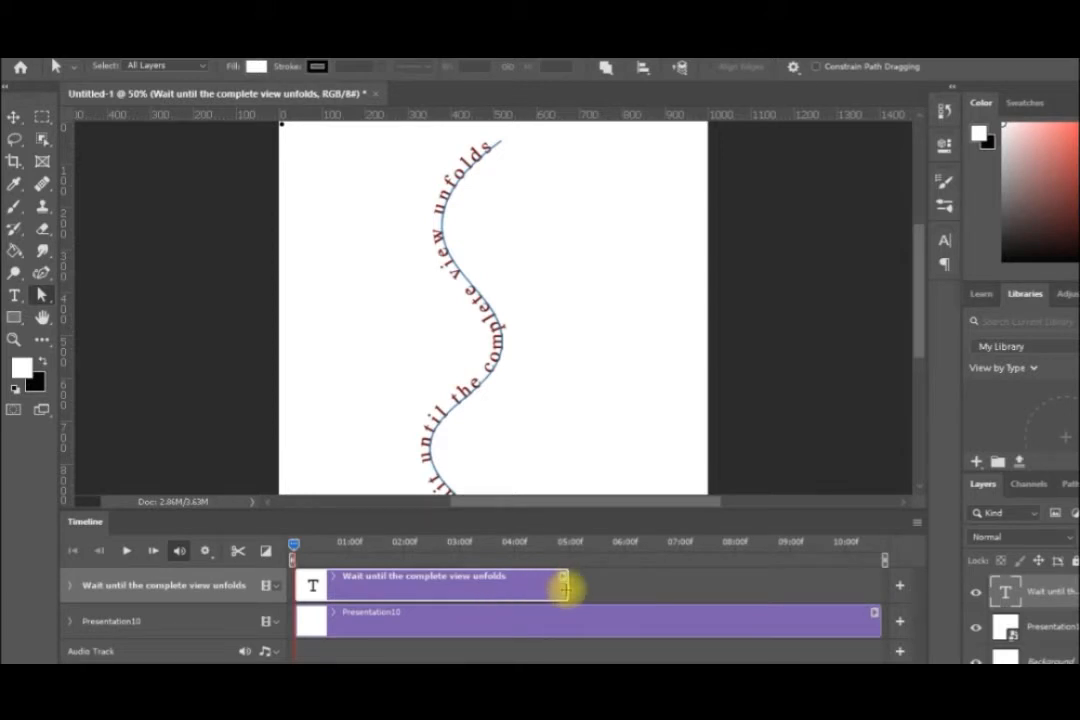
drag(567, 588, 875, 597)
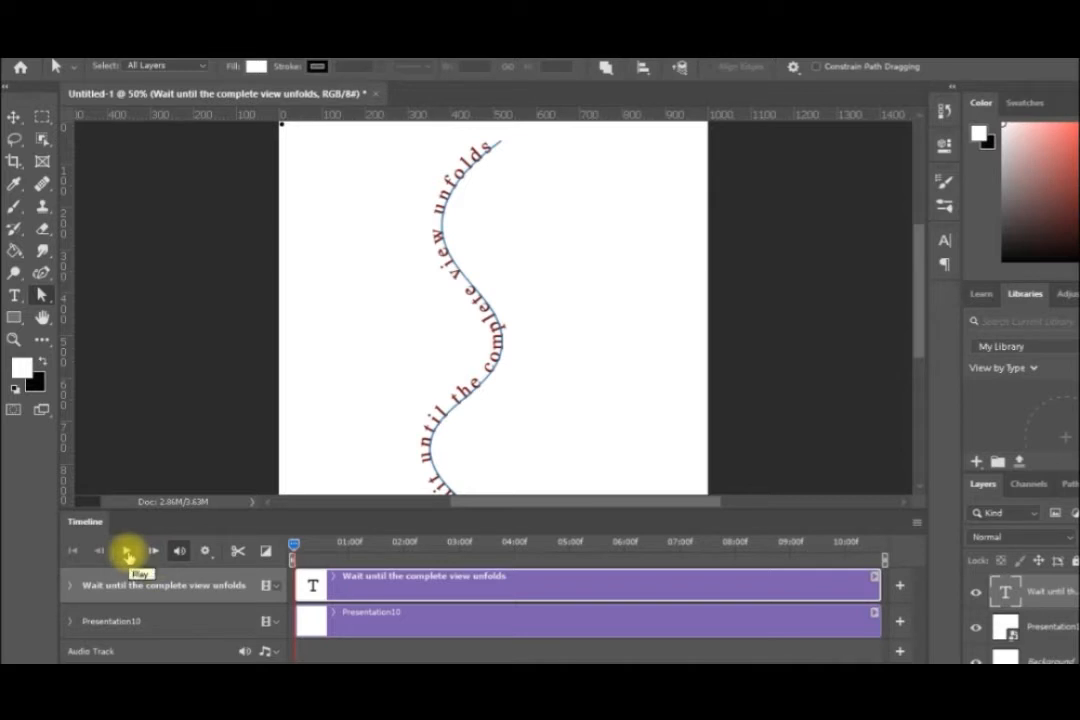
Play the video timeline and fit the whole canvas on screen to preview the text with the video
click(128, 550)
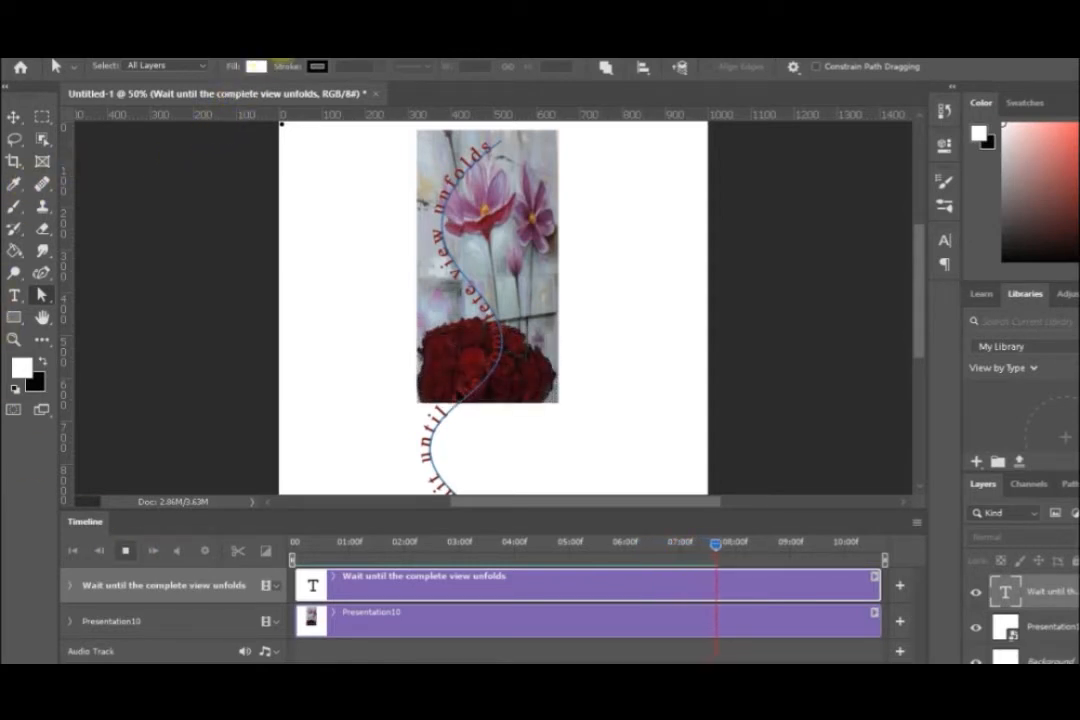
click(285, 50)
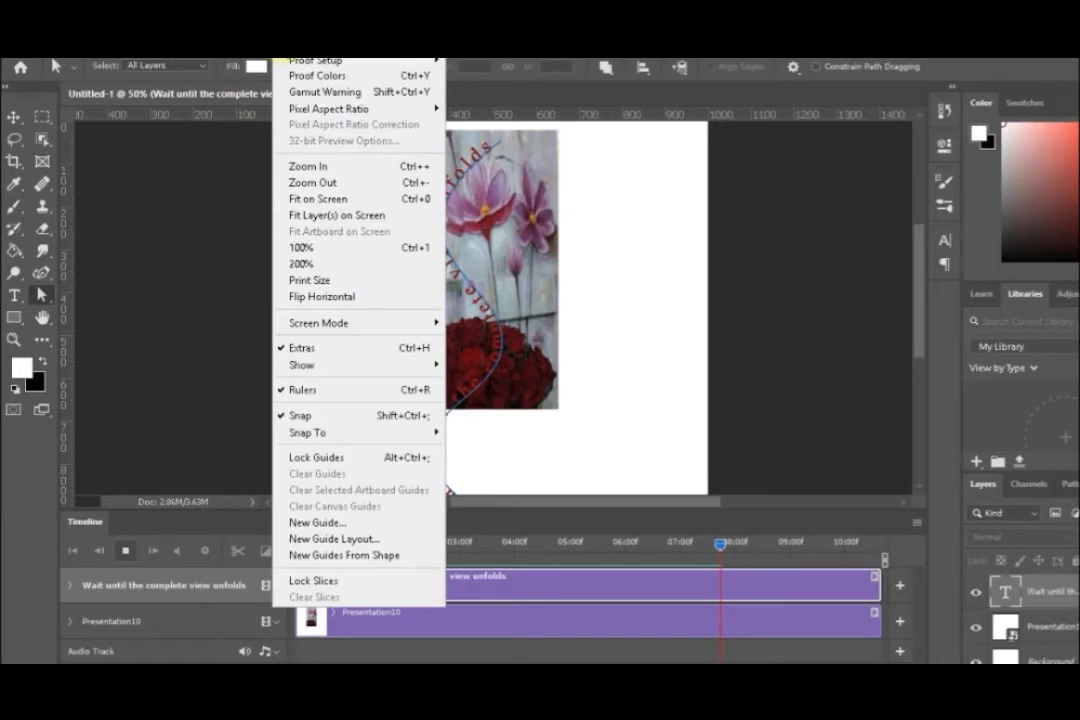
click(347, 201)
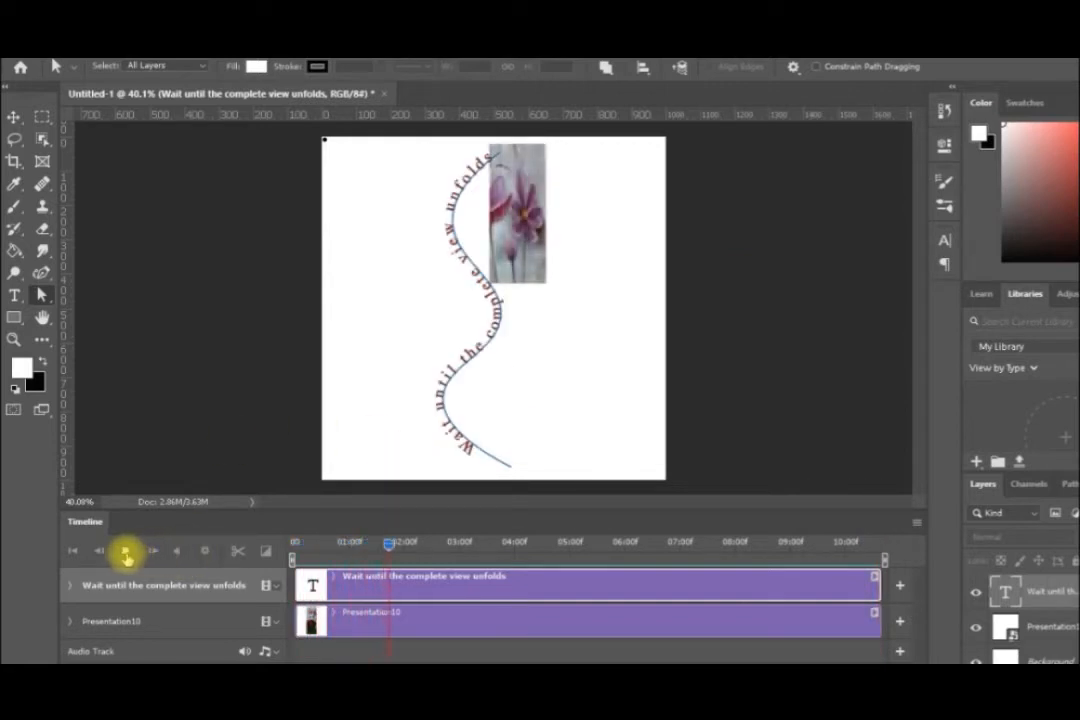
Stop the preview, duplicate the text layer as "shadow", and place the duplicate directly below the original text layer
click(126, 556)
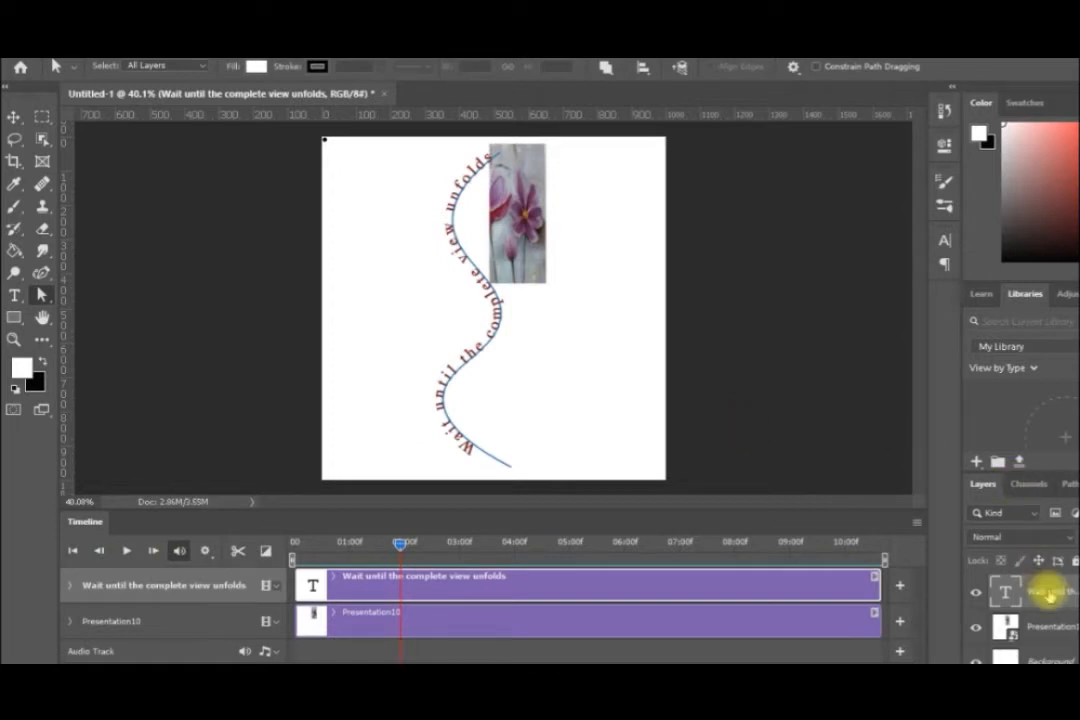
right_click(1047, 593)
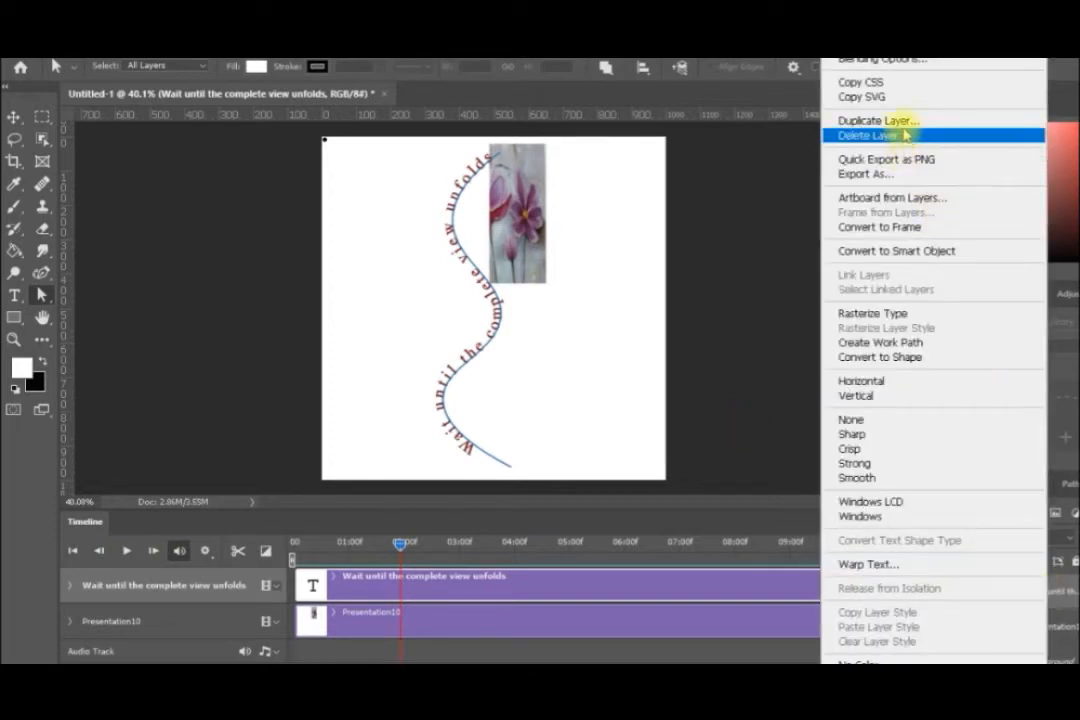
click(895, 120)
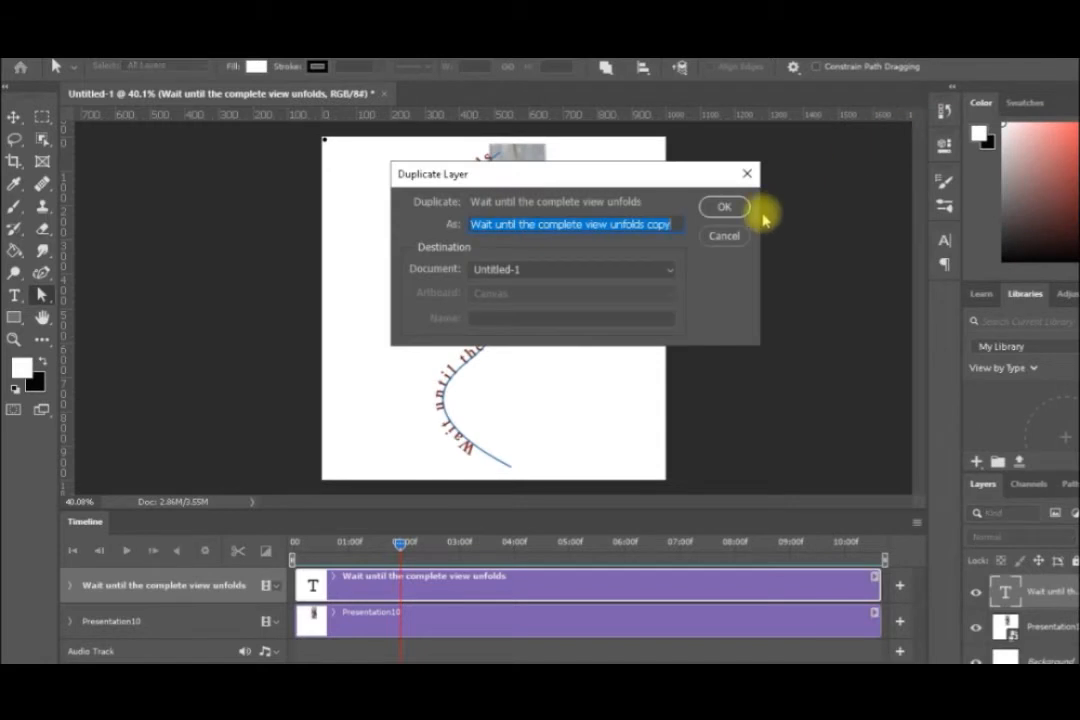
key(BackSpace)
text(sha)
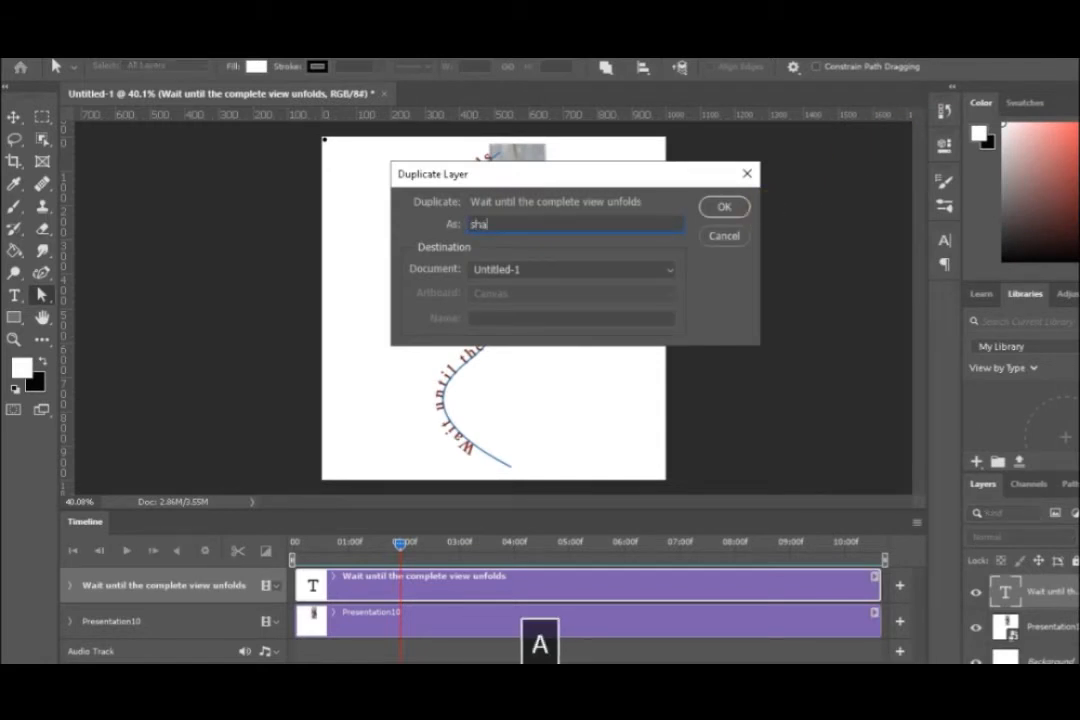
text(dow)
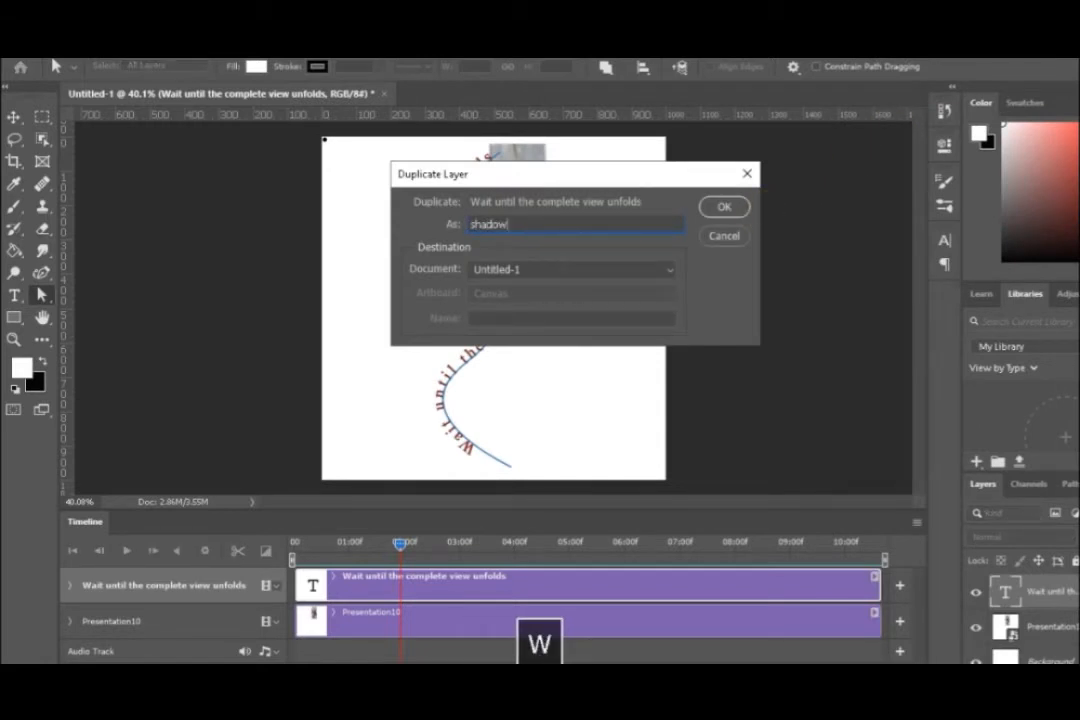
key(Return)
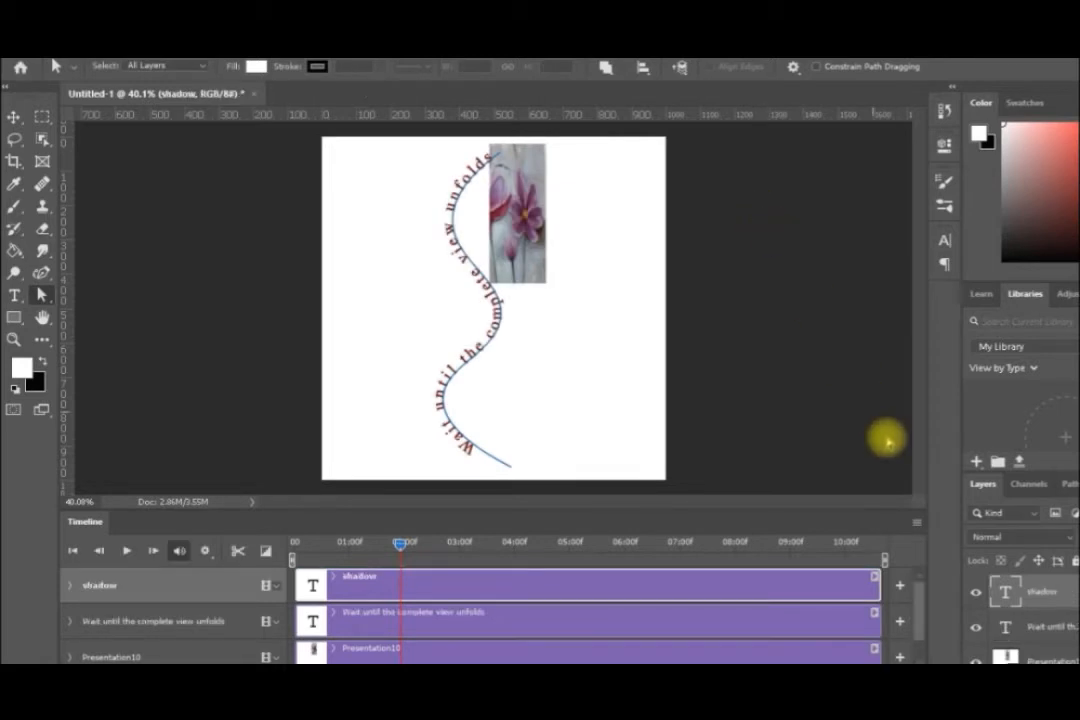
drag(1030, 595, 1033, 630)
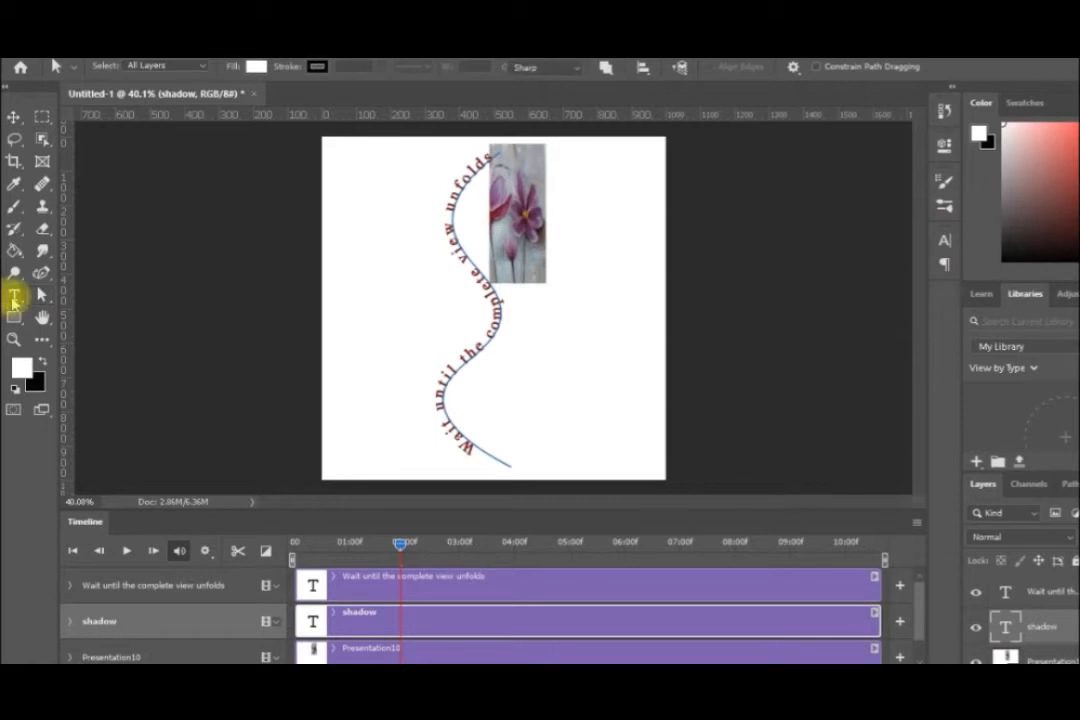
Recolour the whole sentence in the upper text layer to white, ffffff, leaving the shadow layer red
click(15, 296)
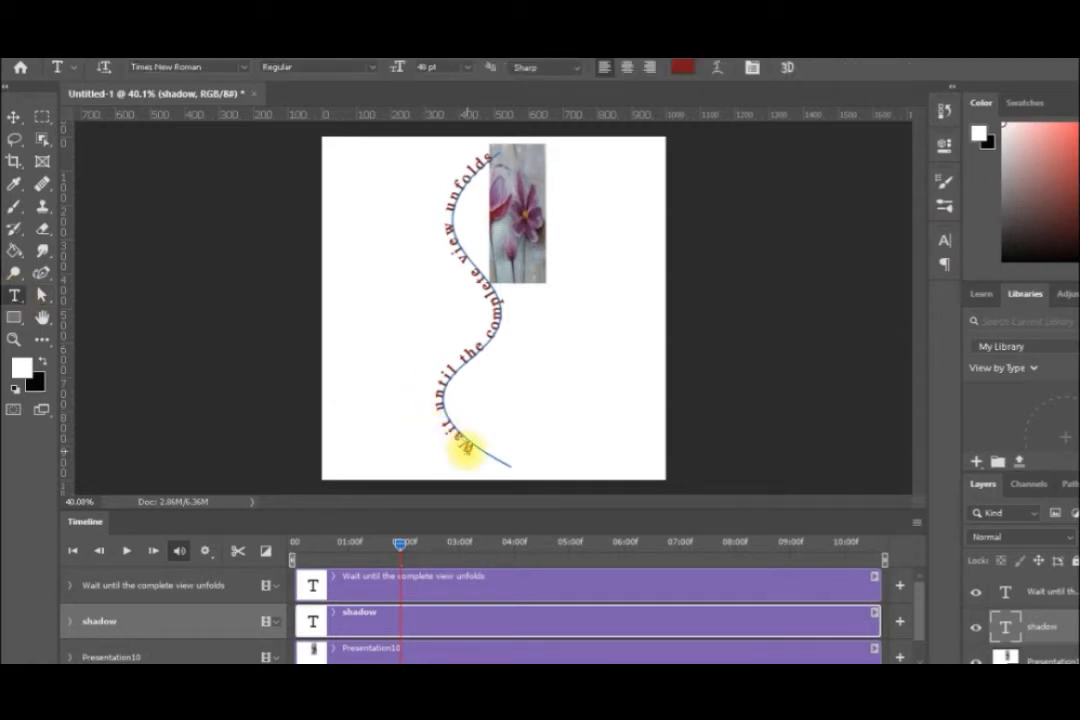
click(468, 447)
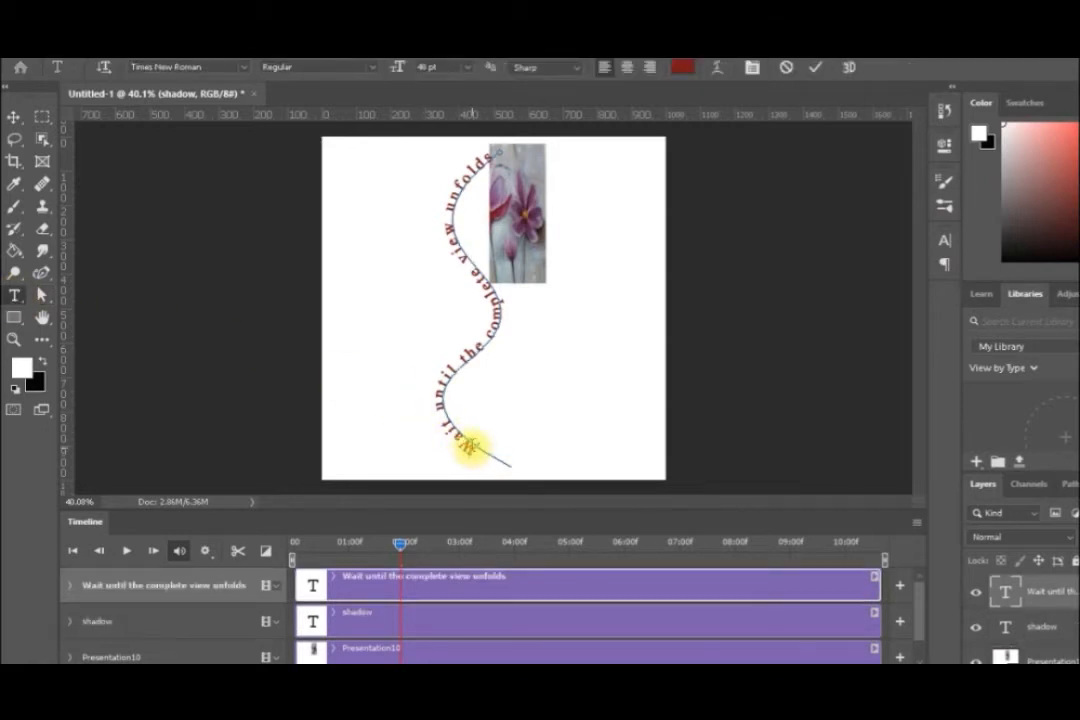
key(shift+End)
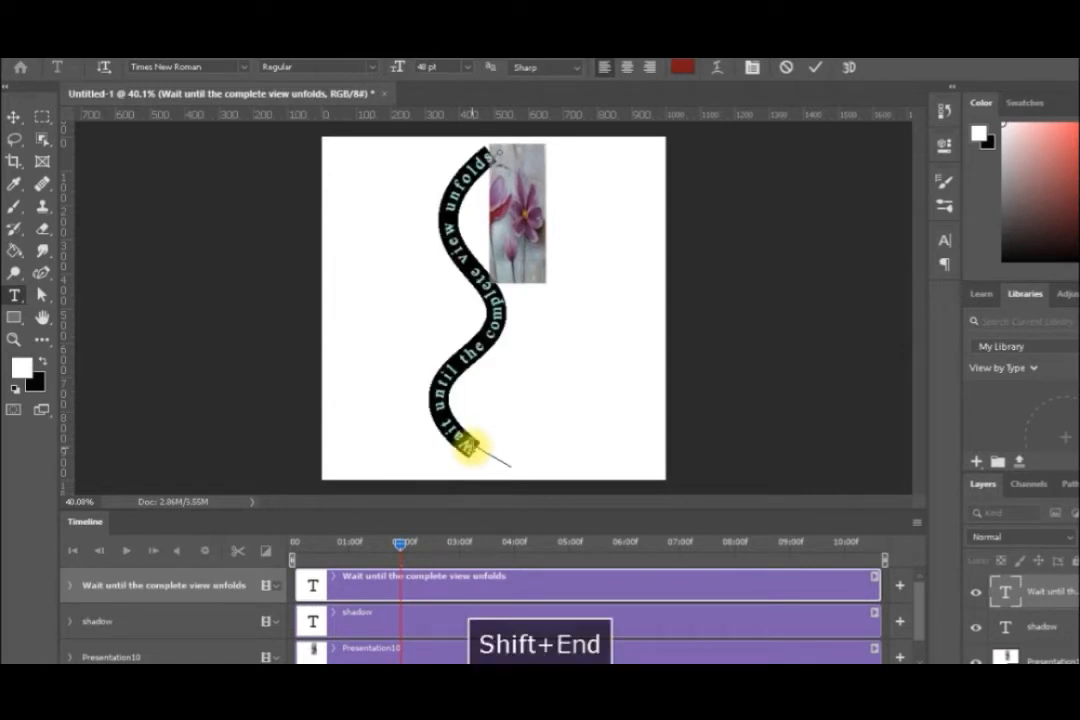
click(682, 67)
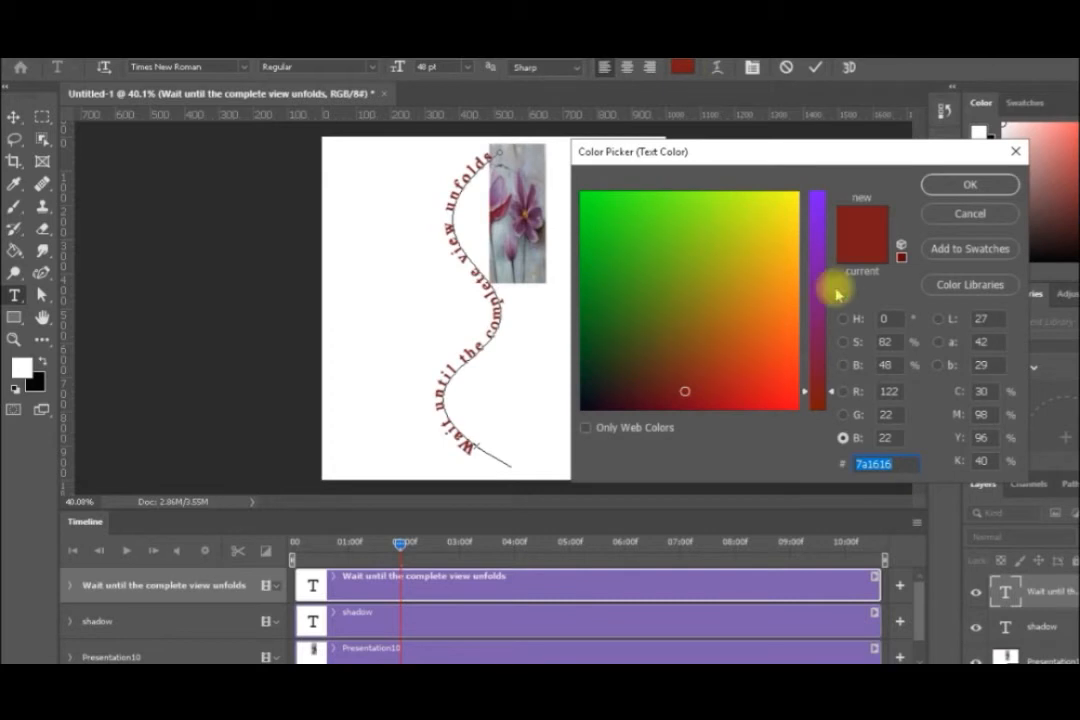
text(ffffff)
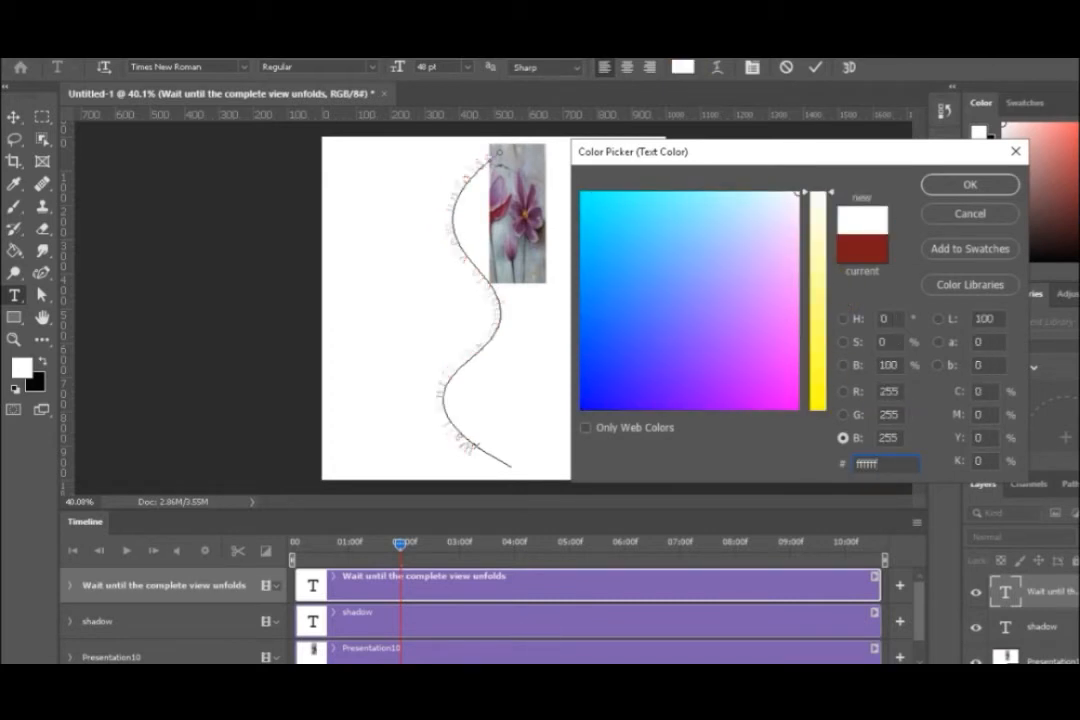
click(965, 183)
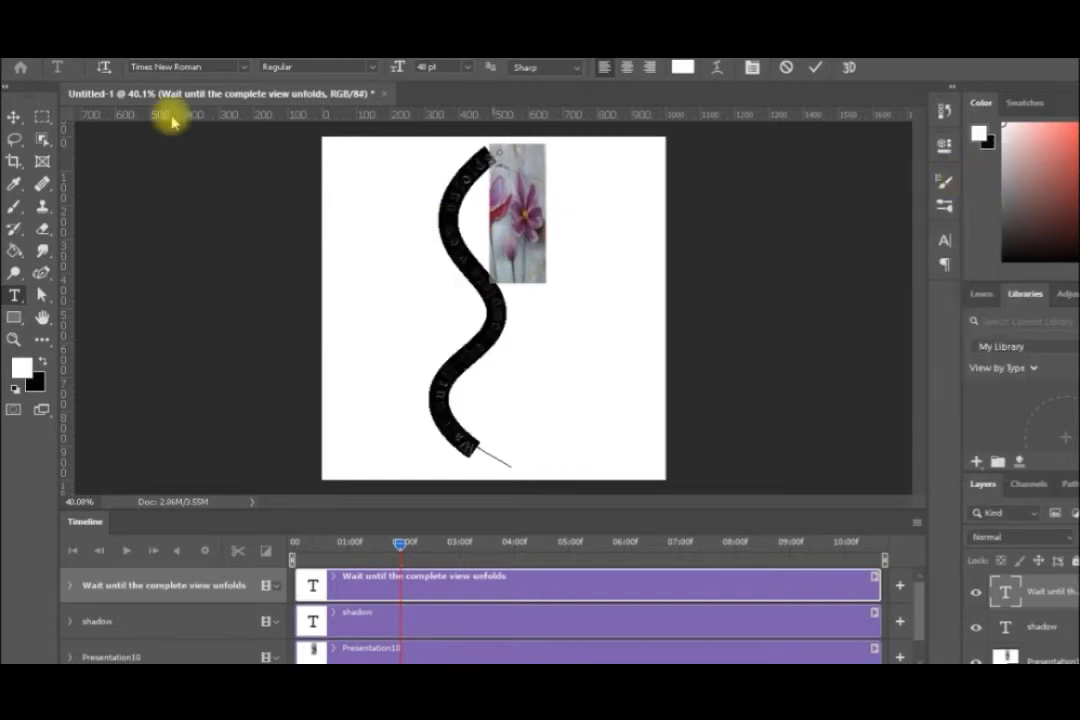
Nudge the white text left and slightly up so it is offset from the red shadow text
click(13, 117)
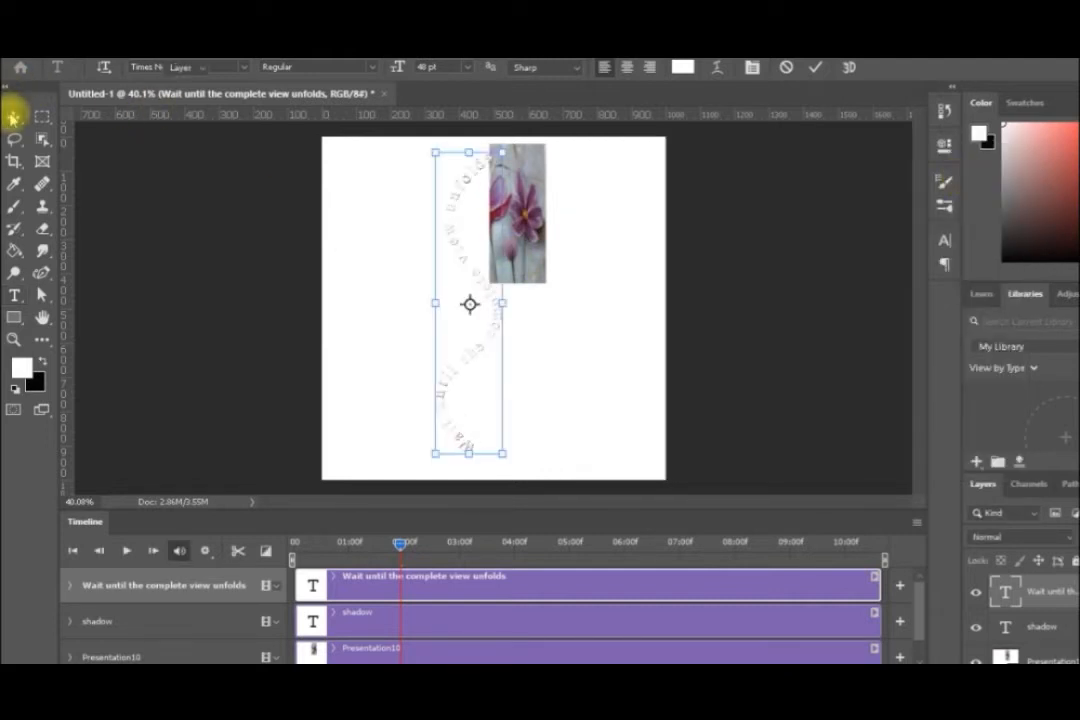
key(Left)
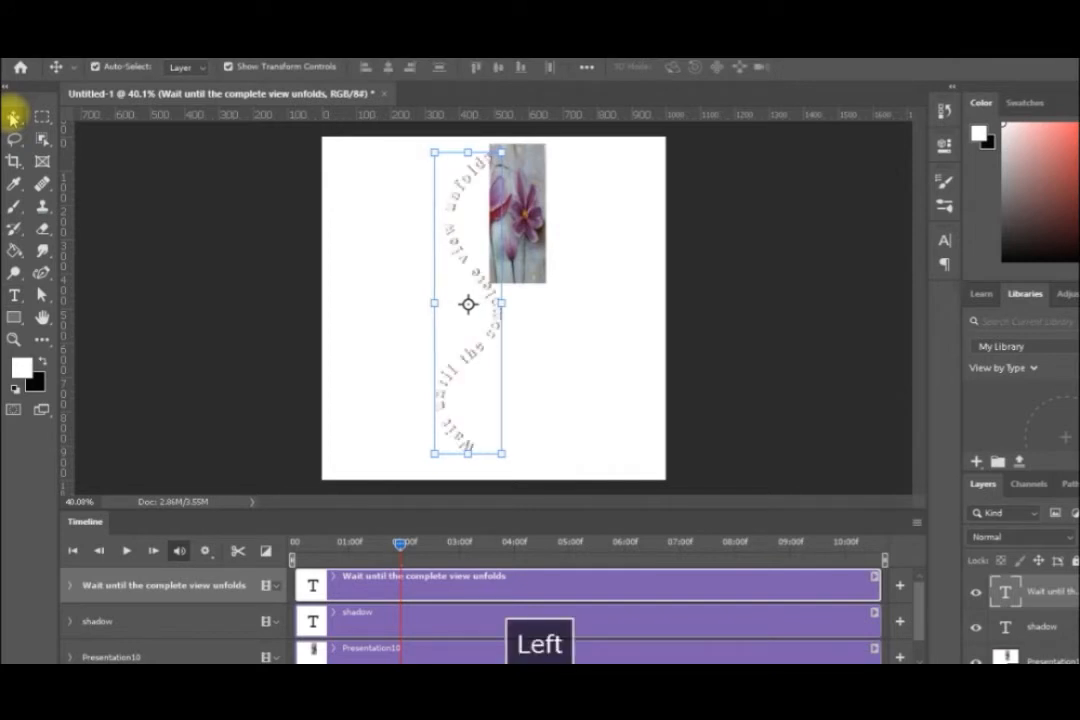
key(Left)
key(Left)
key(Left)
key(Left)
key(Left)
key(Left)
key(Left)
key(Left)
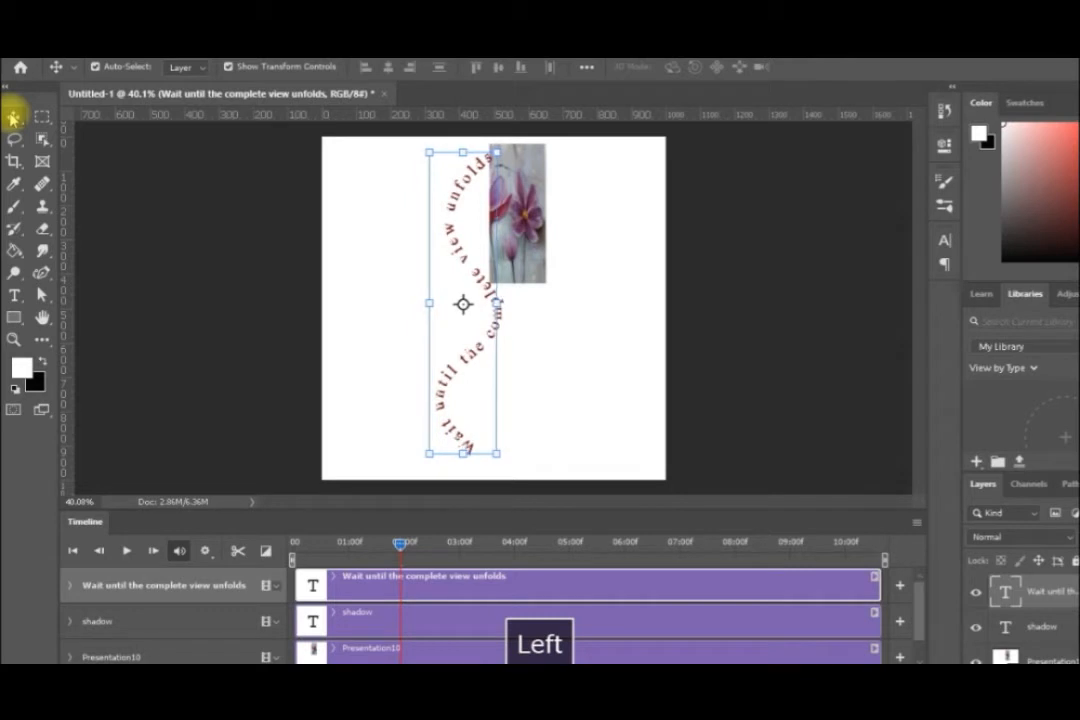
key(Left)
key(Left)
key(Left)
key(Left)
key(Left)
key(Up)
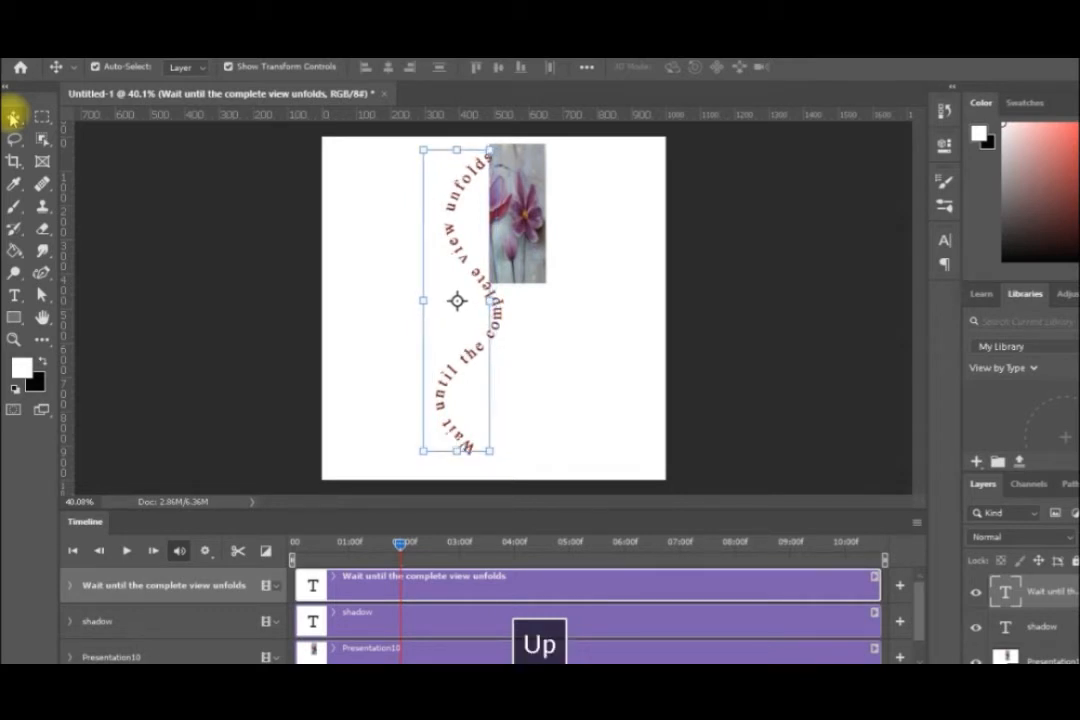
key(Right)
key(Right)
key(Right)
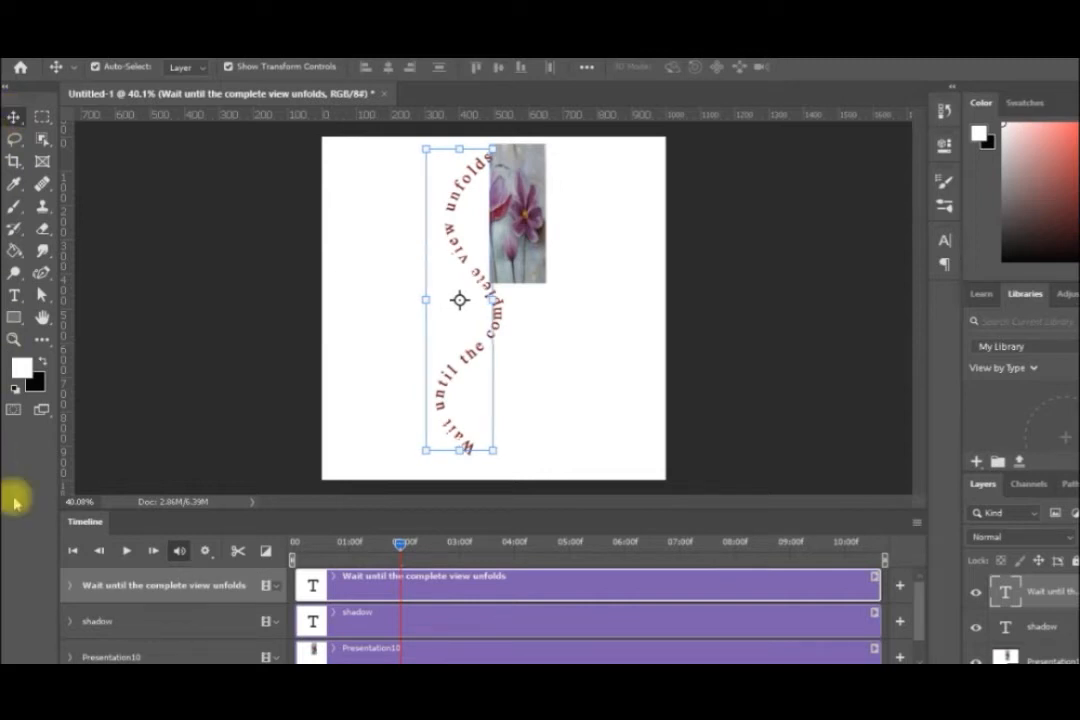
Play the video until the second flower shows behind the text, and nudge the white text right and slightly down, close over the red shadow
click(128, 551)
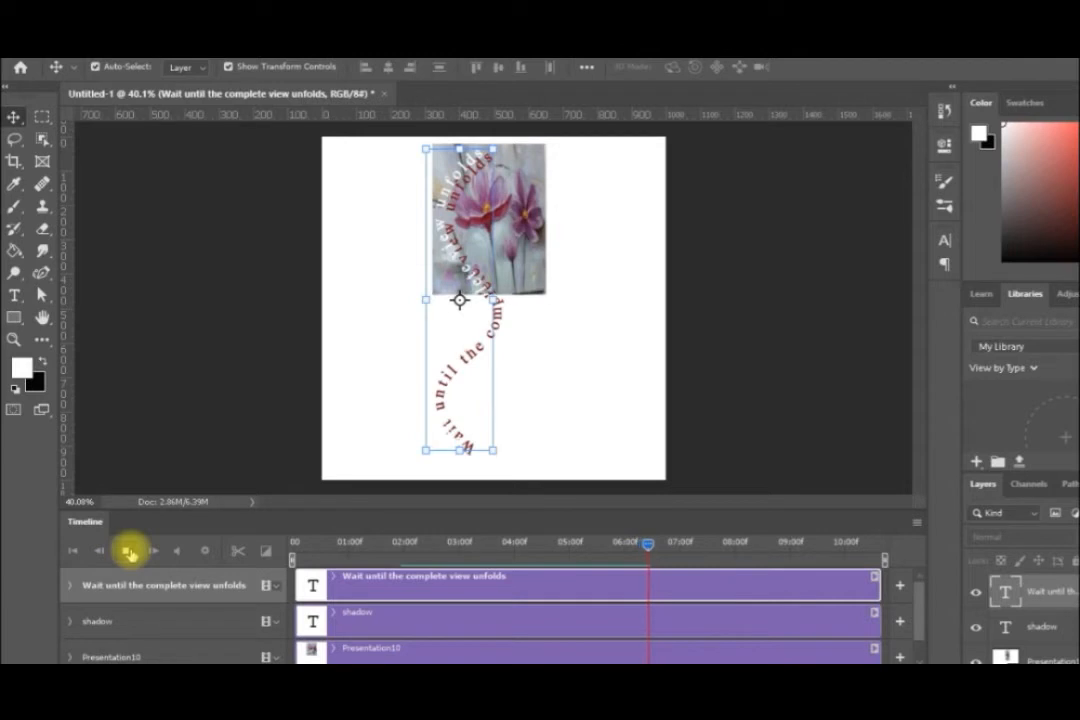
key(Right)
key(Right)
key(Right)
key(Right)
key(Right)
key(Right)
key(Right)
key(Right)
key(Right)
key(Right)
key(Right)
key(Right)
key(Right)
key(Right)
key(Right)
key(Right)
key(Right)
key(Down)
key(Down)
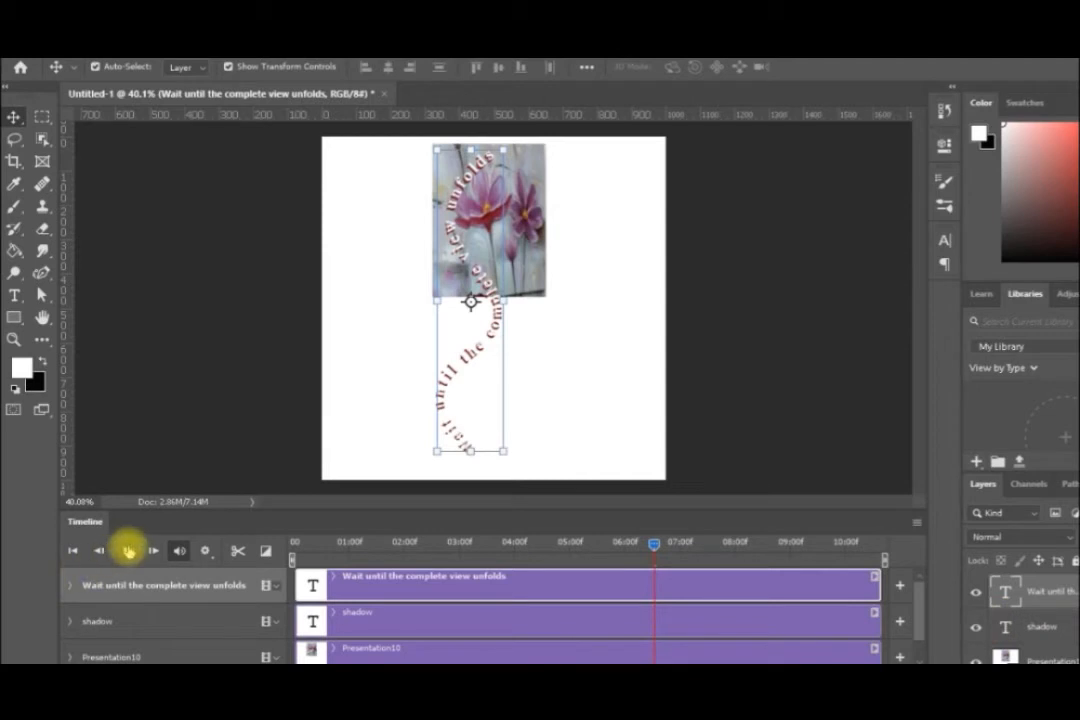
Play on until the roses show, then move the shadow layer above the white text layer and nudge it slightly right
click(126, 551)
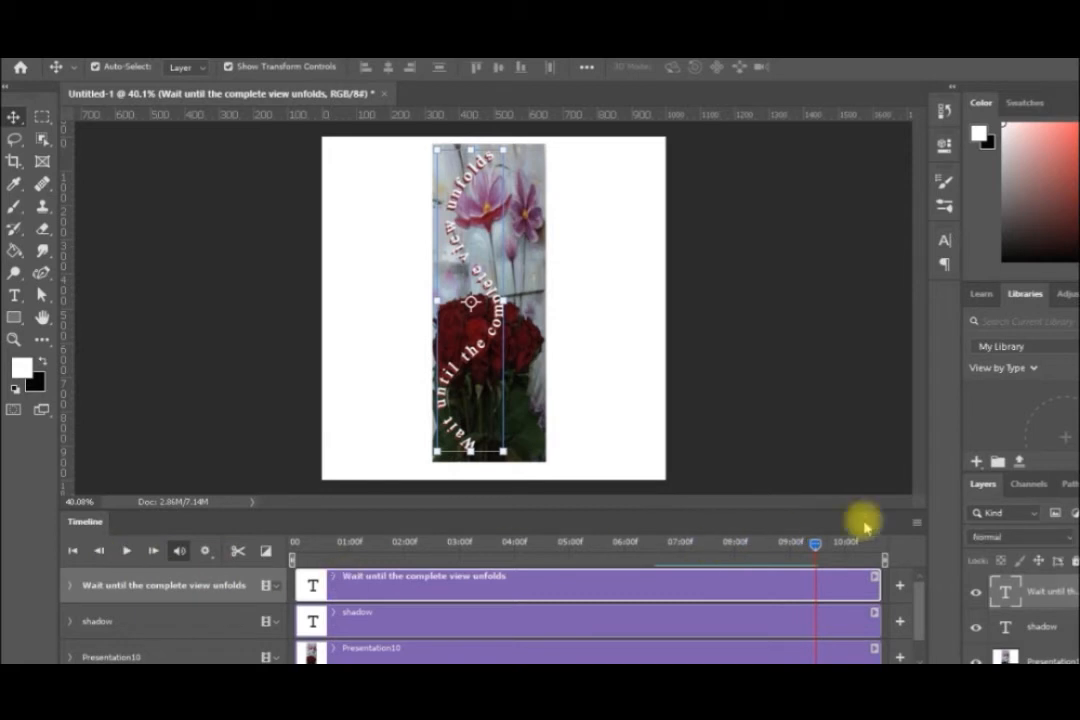
drag(1050, 632, 1045, 595)
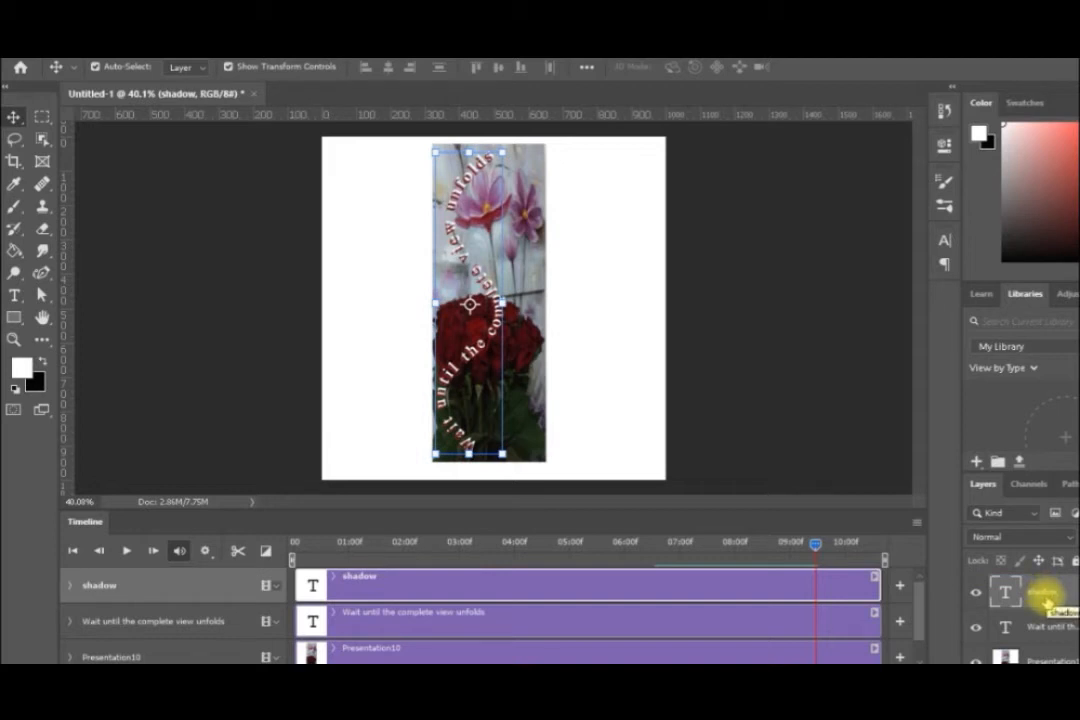
key(Right)
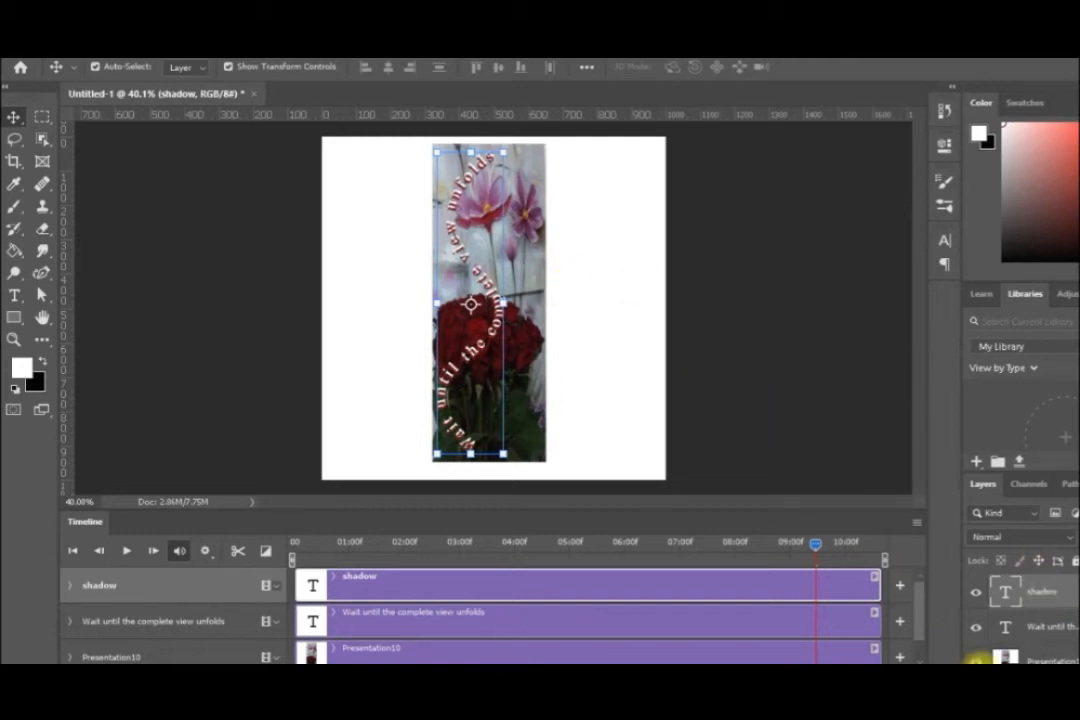
Crop the canvas to a rectangular selection drawn tightly around the flower video, removing the white margins
click(1033, 651)
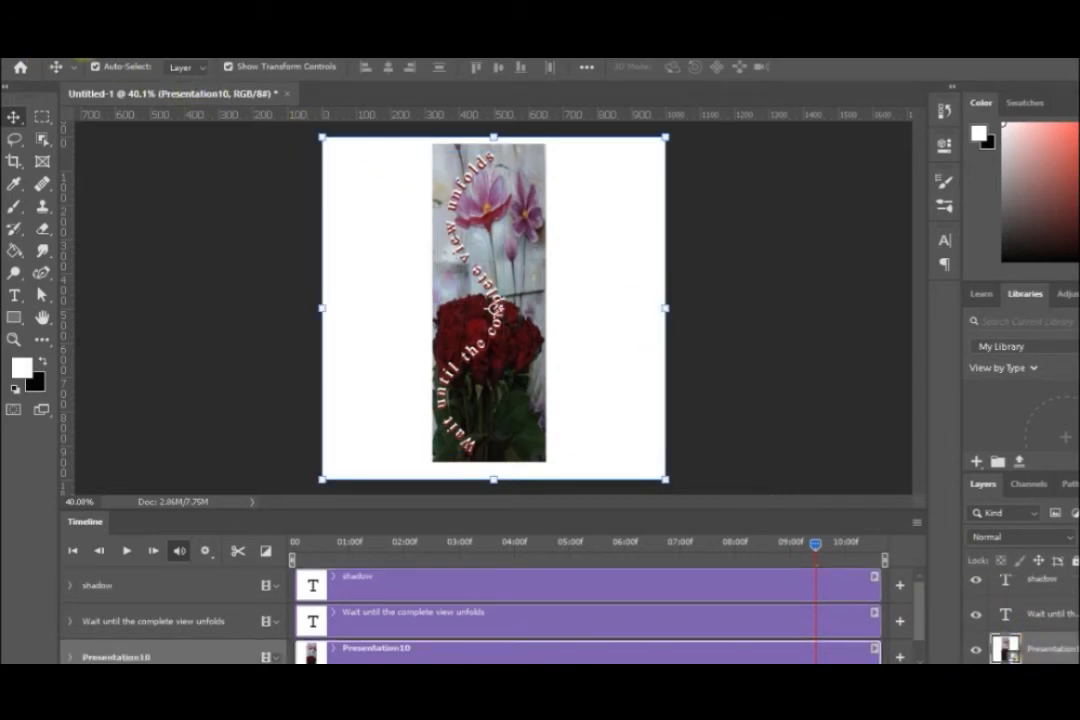
click(82, 56)
click(42, 117)
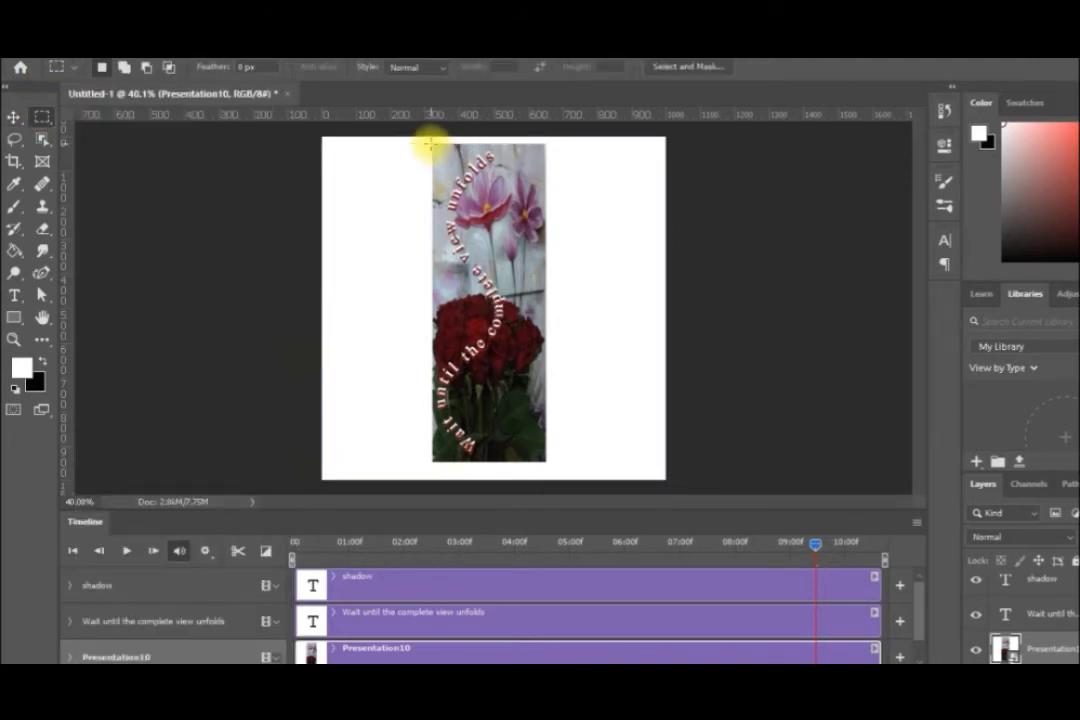
drag(430, 145, 549, 463)
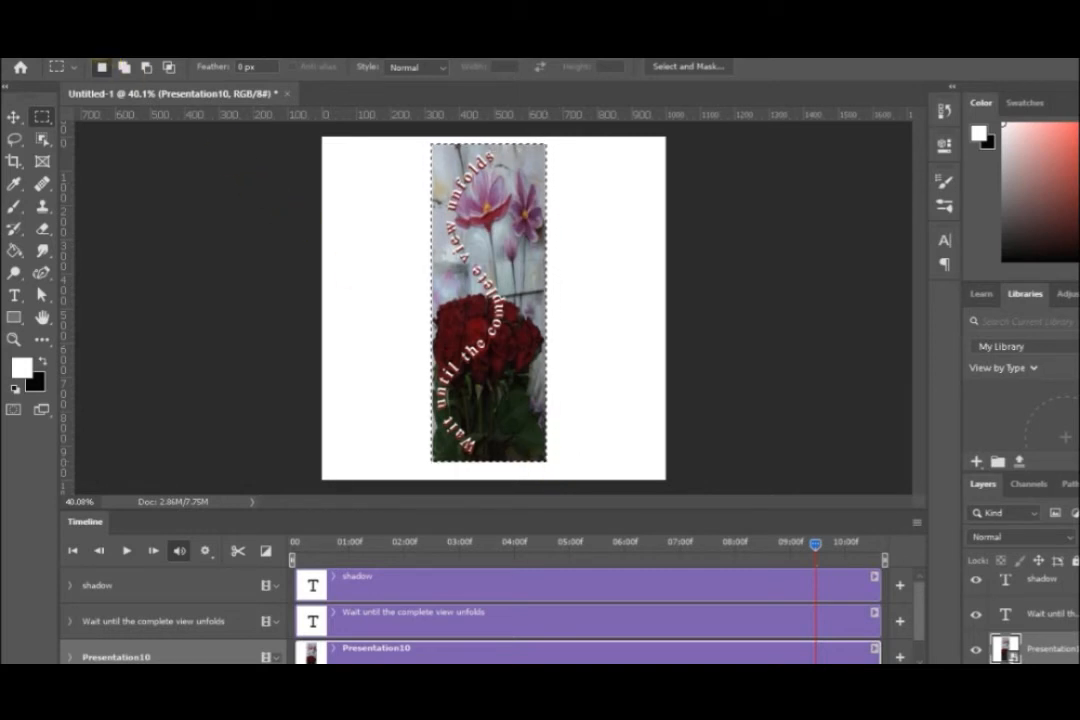
click(91, 43)
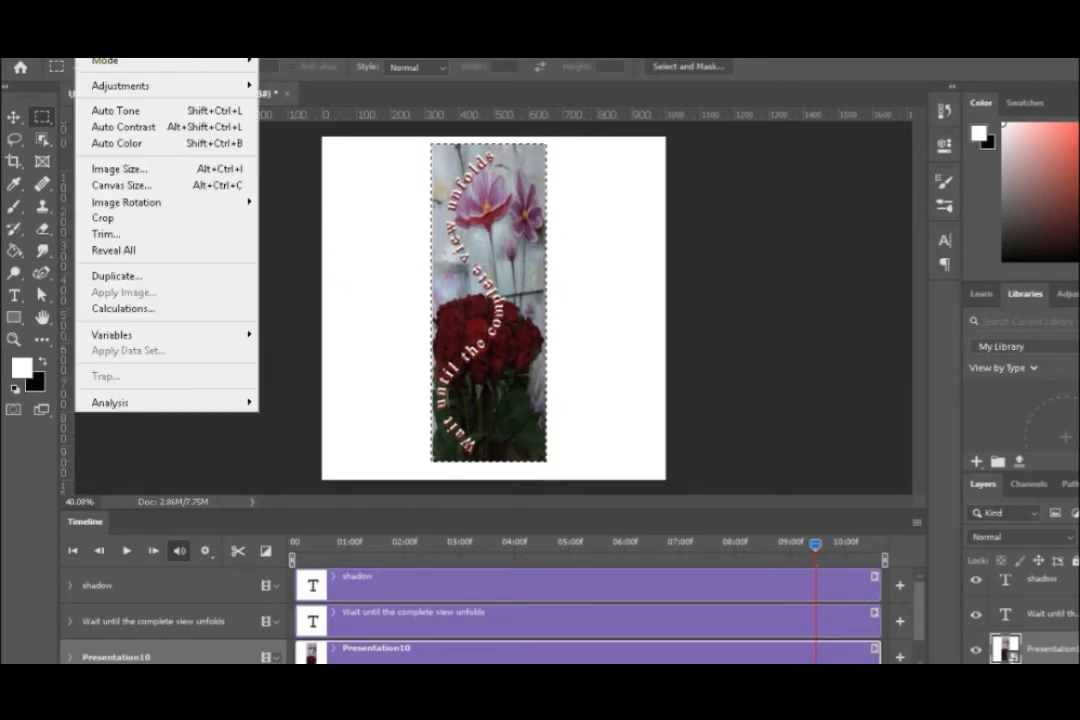
click(115, 218)
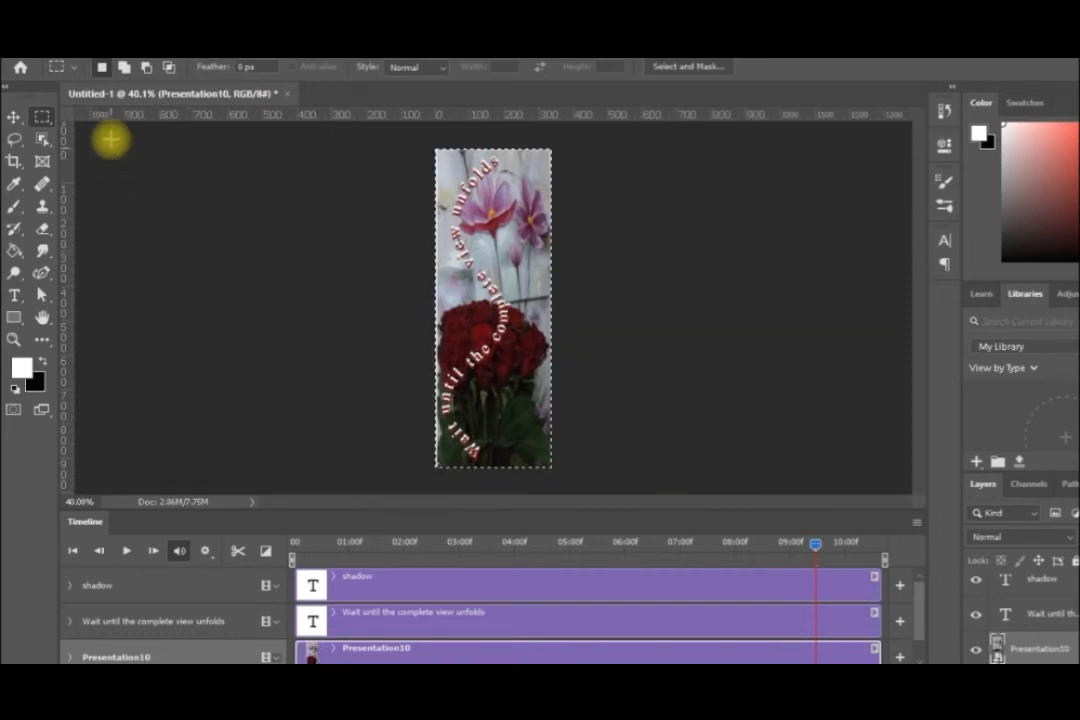
Fit the cropped canvas on screen and resize the image to 700 px wide, keeping the height at 927 px
key(ctrl+0)
click(91, 43)
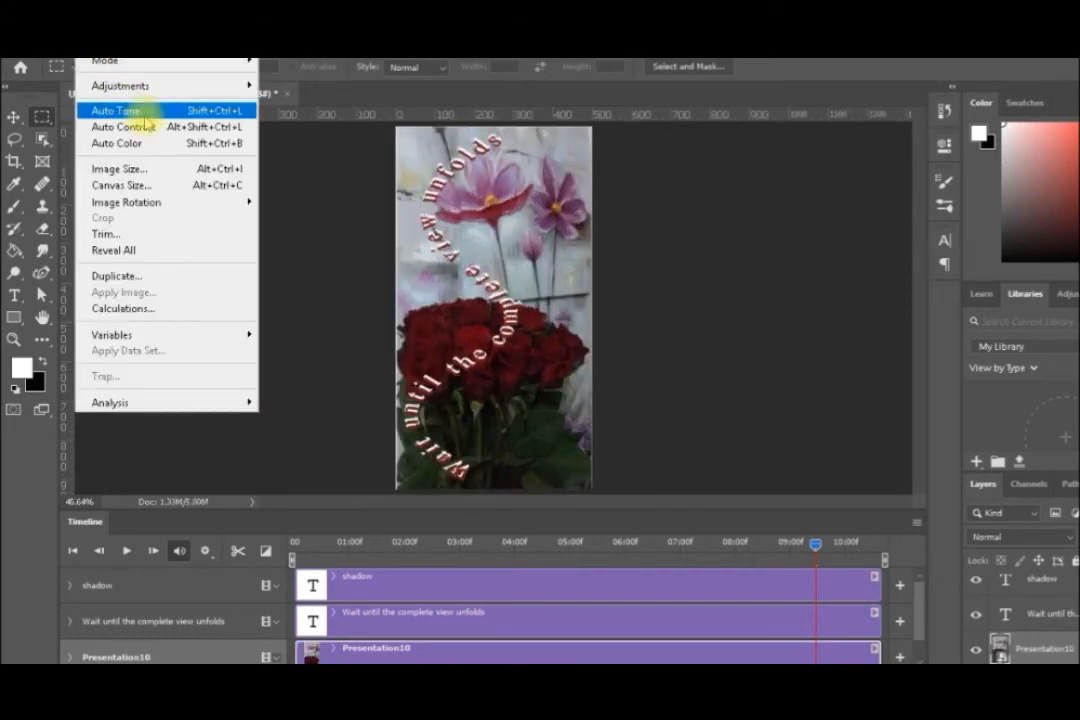
click(155, 175)
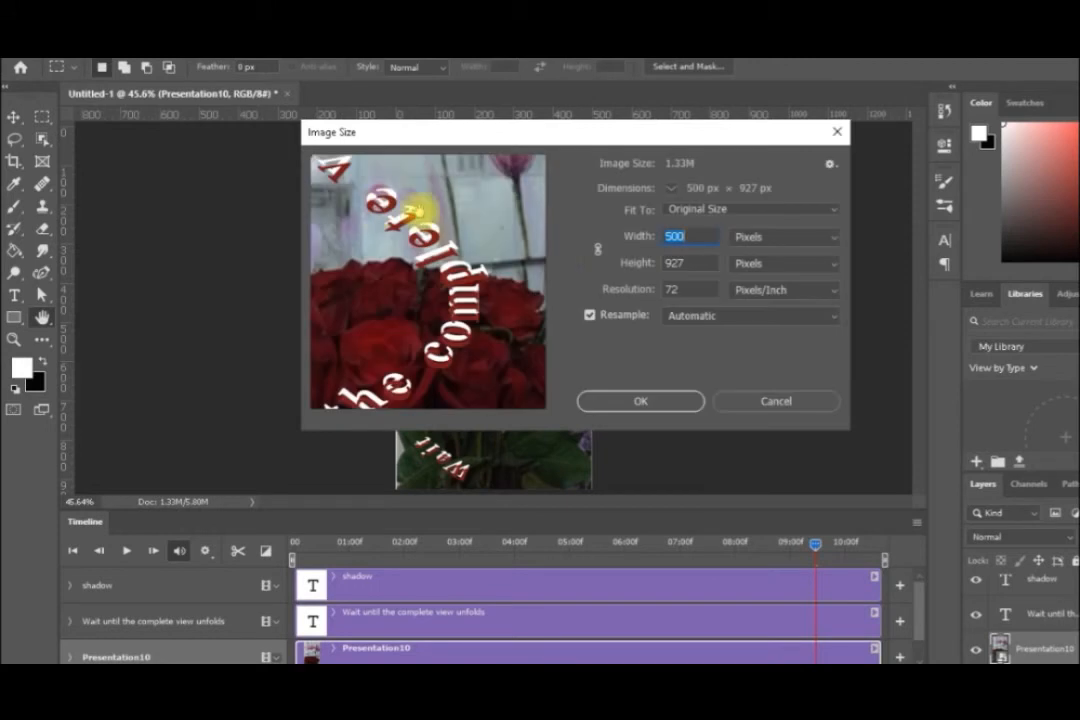
key(BackSpace)
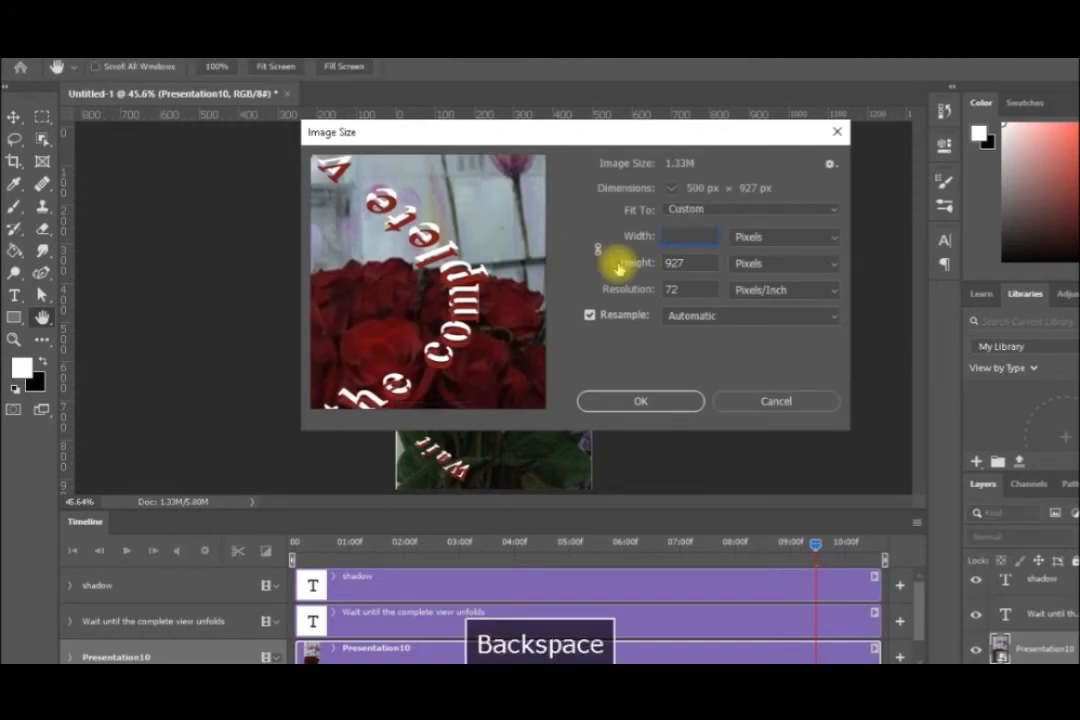
text(700)
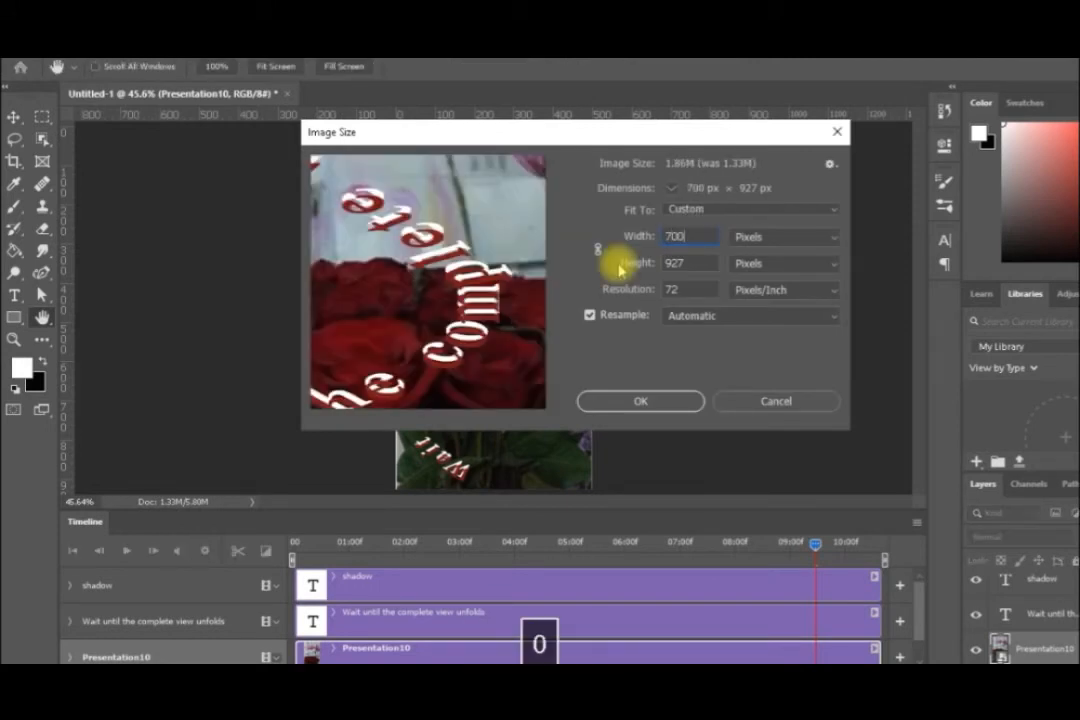
click(655, 402)
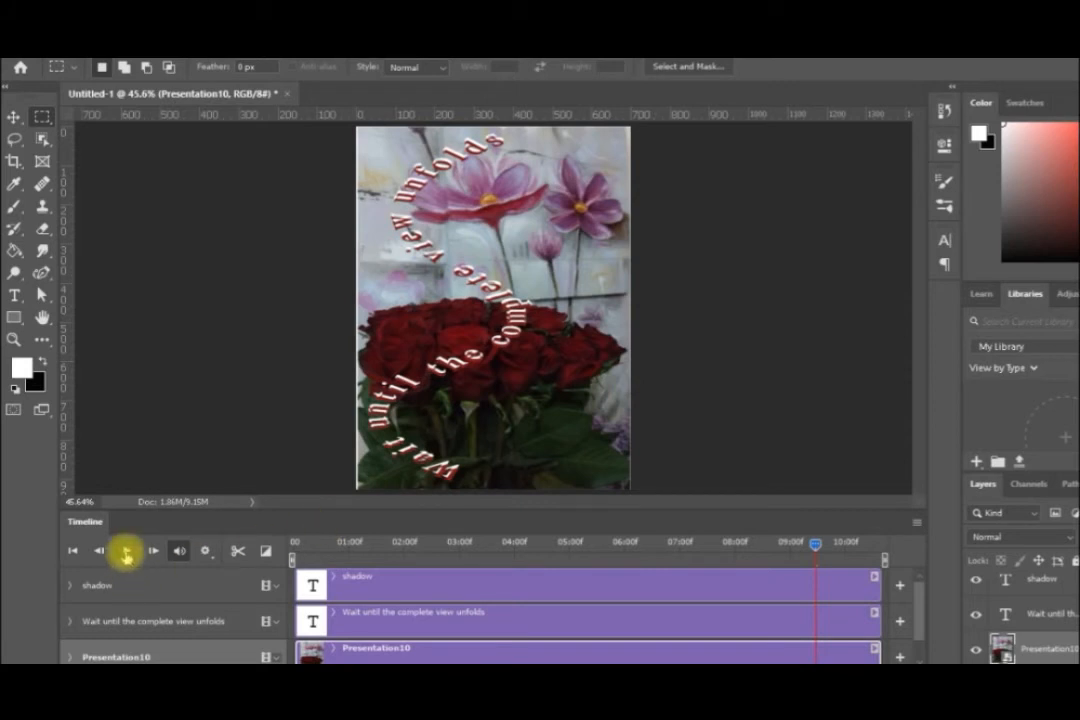
Play the video timeline to preview the resized composition, and stop playback shortly before the two-second mark
click(126, 553)
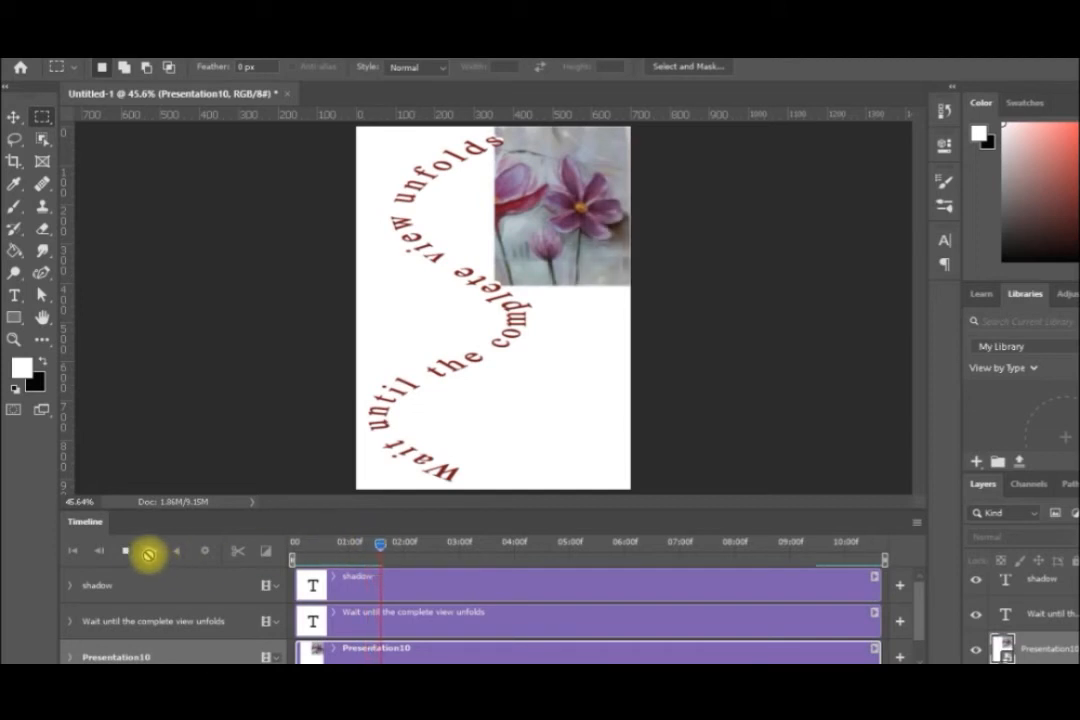
click(126, 551)
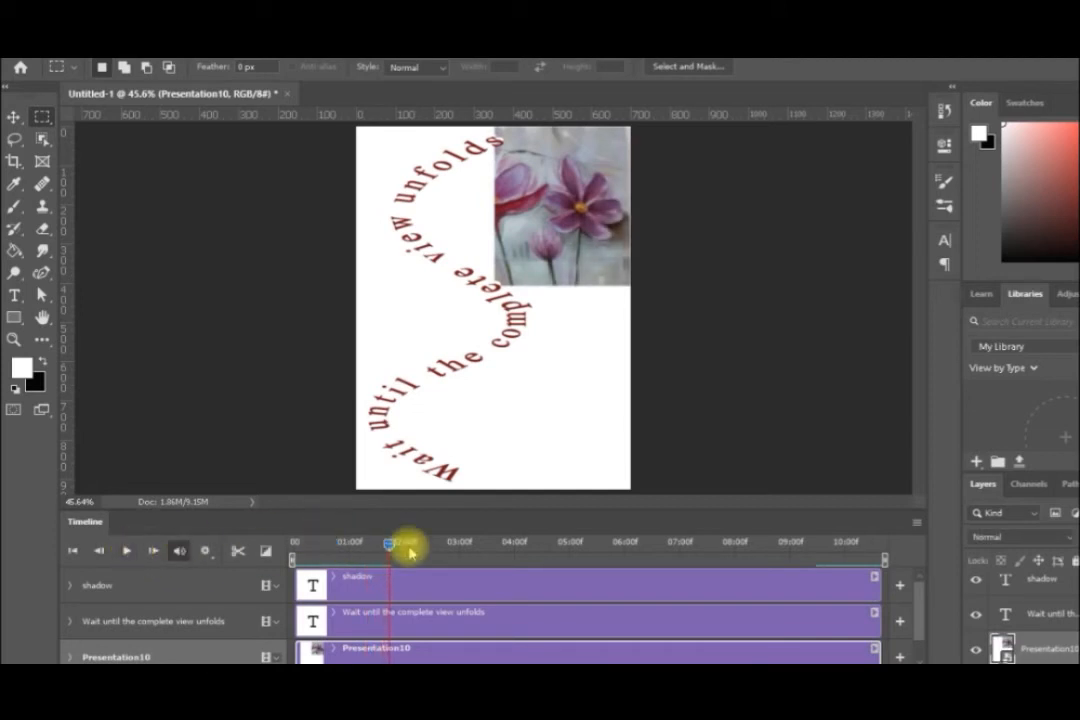
Scrub the timeline to just past nine seconds and trim the shadow, text and Presentation10 clips to end there
drag(391, 547, 683, 563)
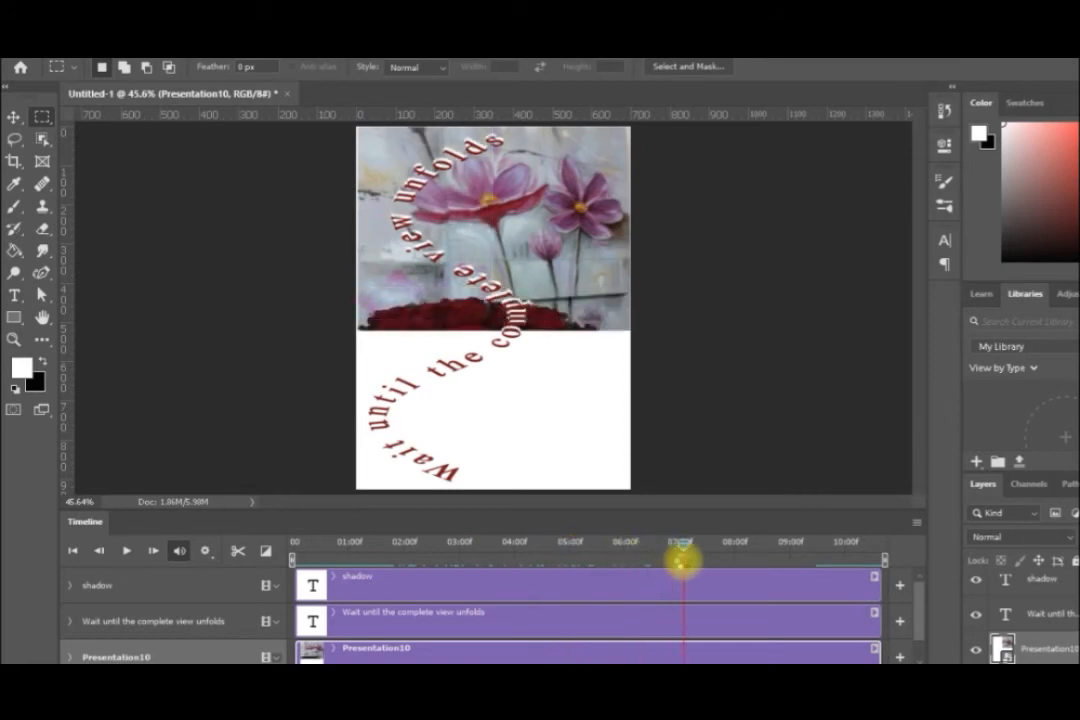
drag(683, 562, 799, 544)
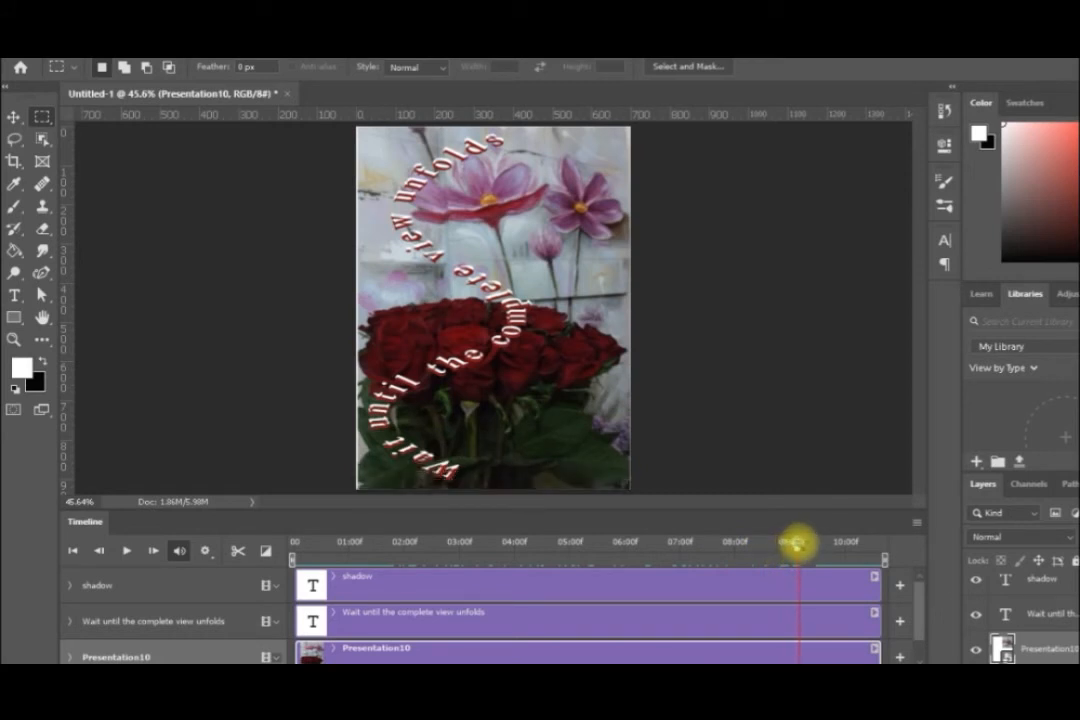
drag(799, 544, 798, 544)
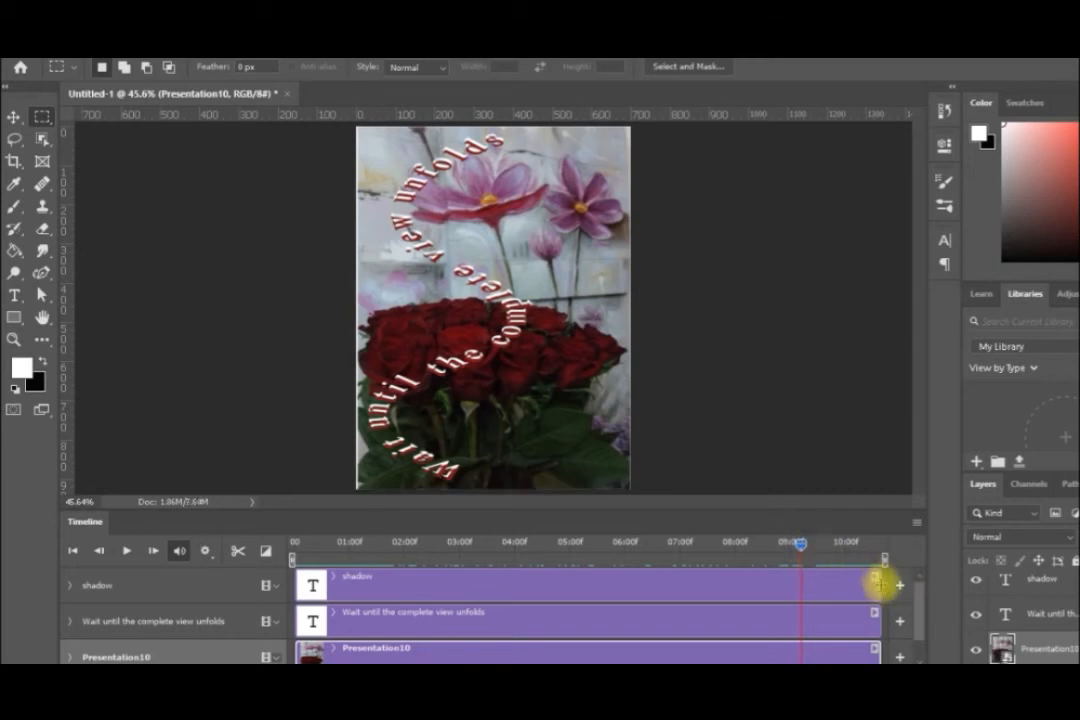
drag(876, 580, 800, 588)
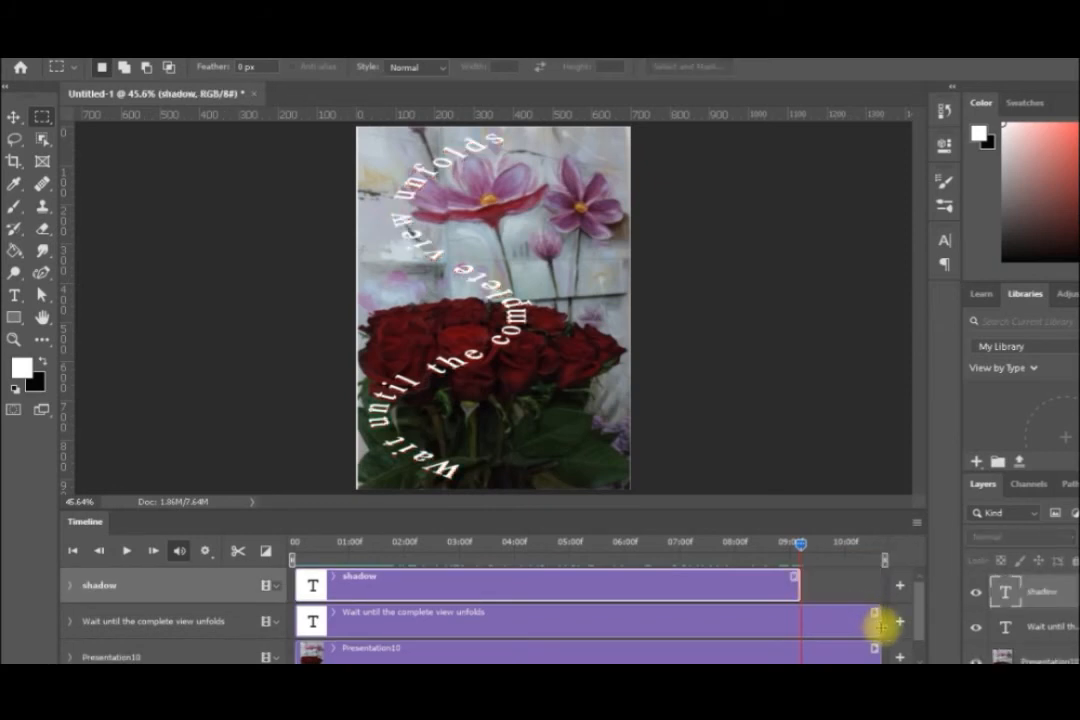
drag(880, 626, 802, 631)
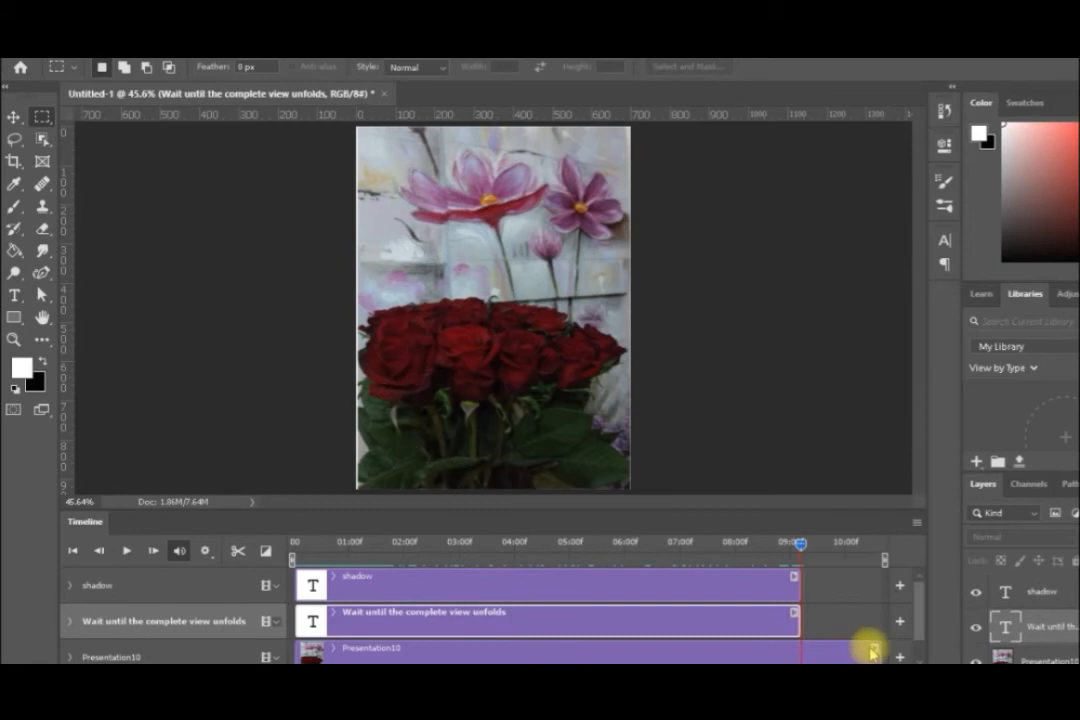
drag(878, 651, 802, 652)
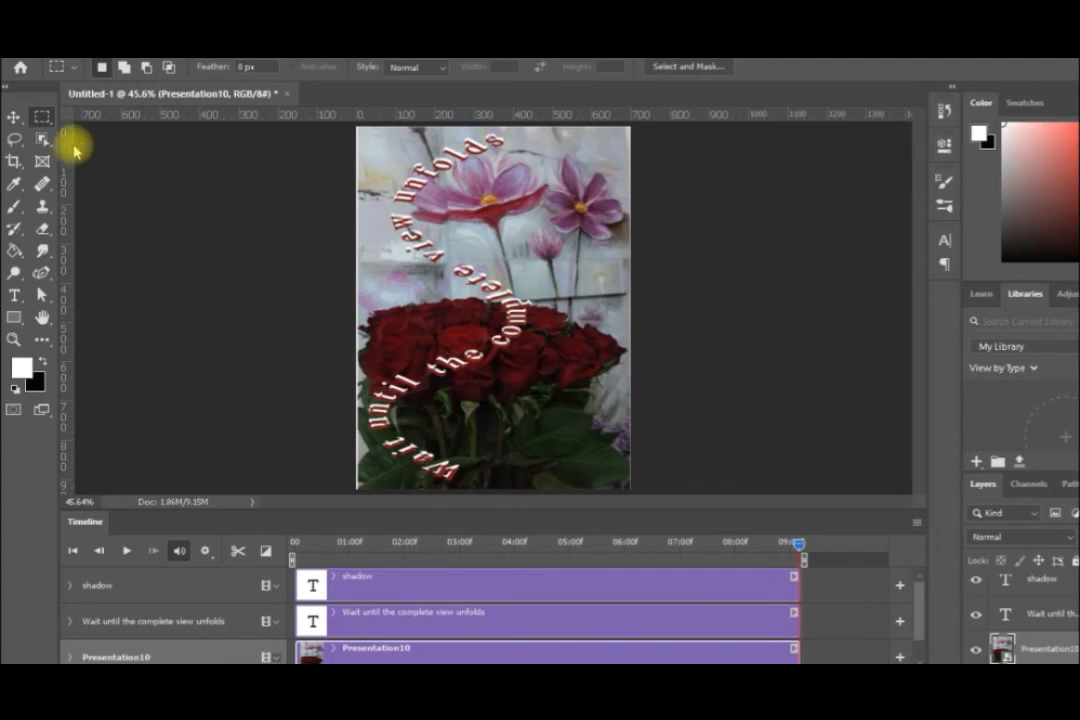
Open the legacy Save for Web export and scale the GIF to 50 percent, giving 350 by 464 px
click(32, 50)
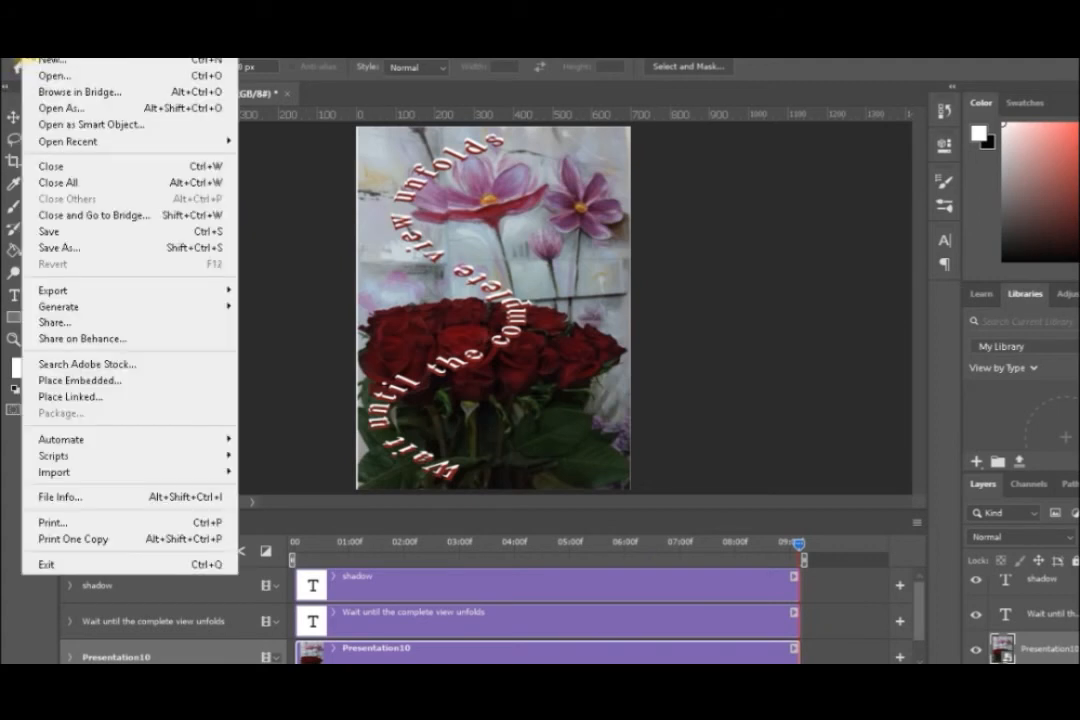
mouse_move(84, 290)
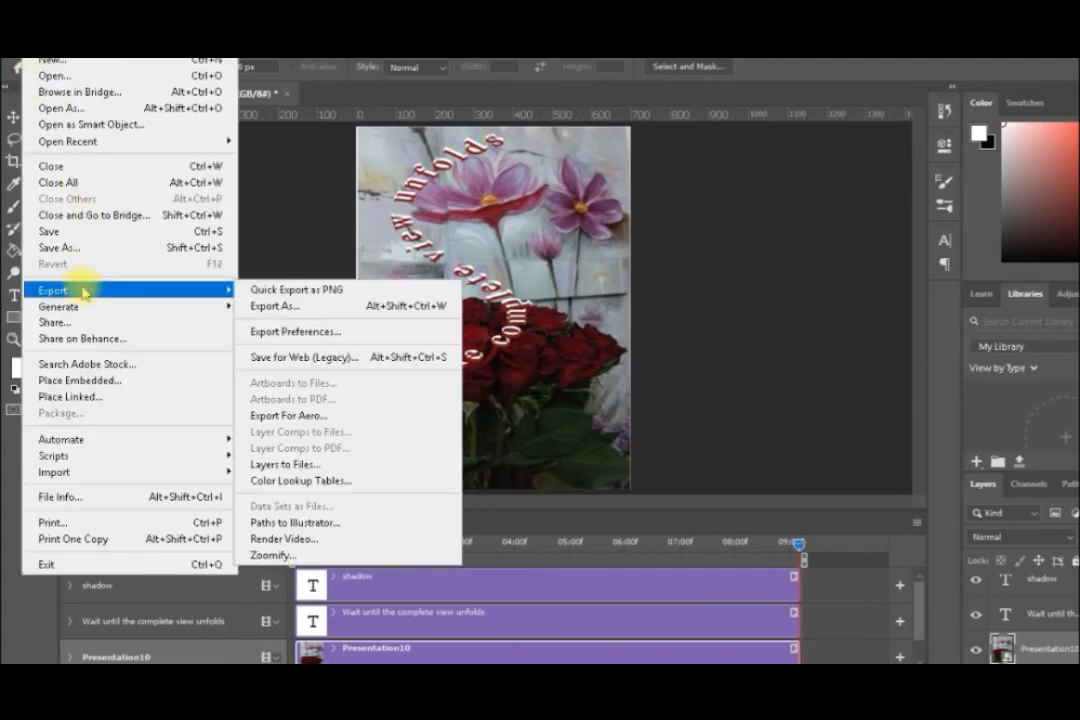
click(305, 357)
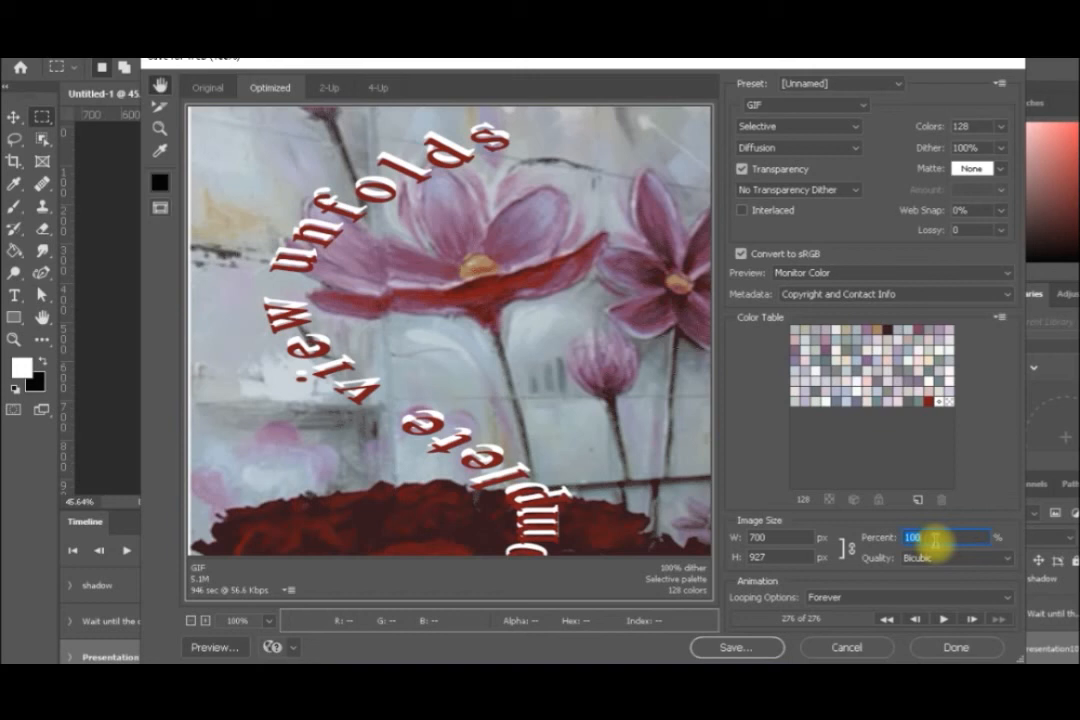
text(50)
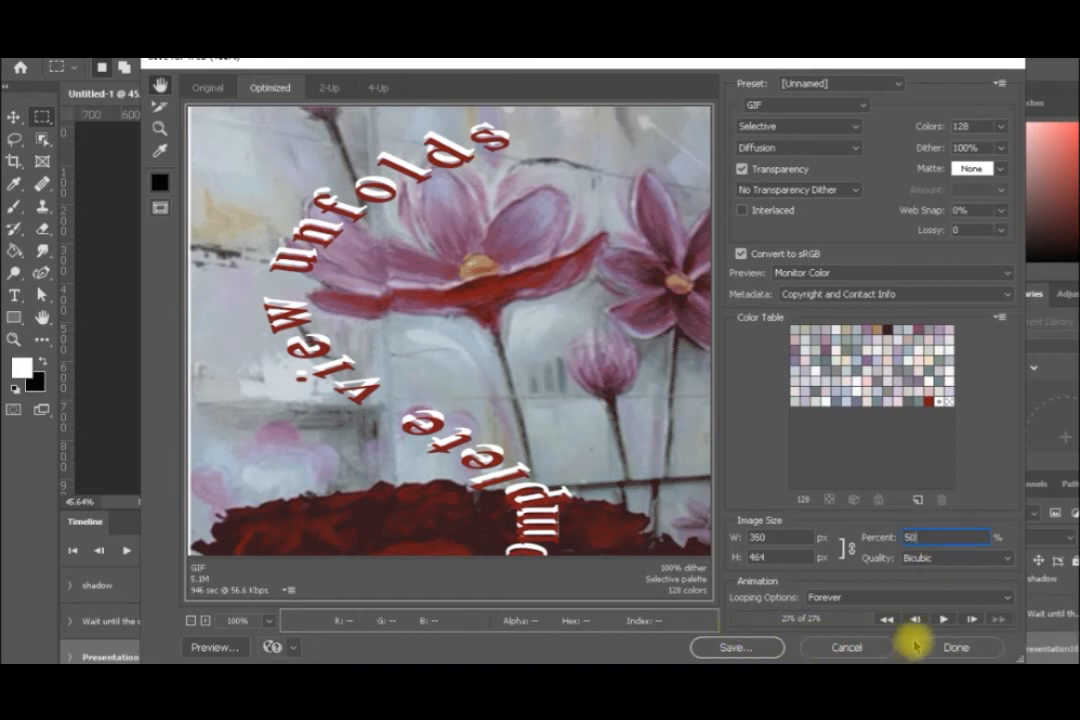
key(Return)
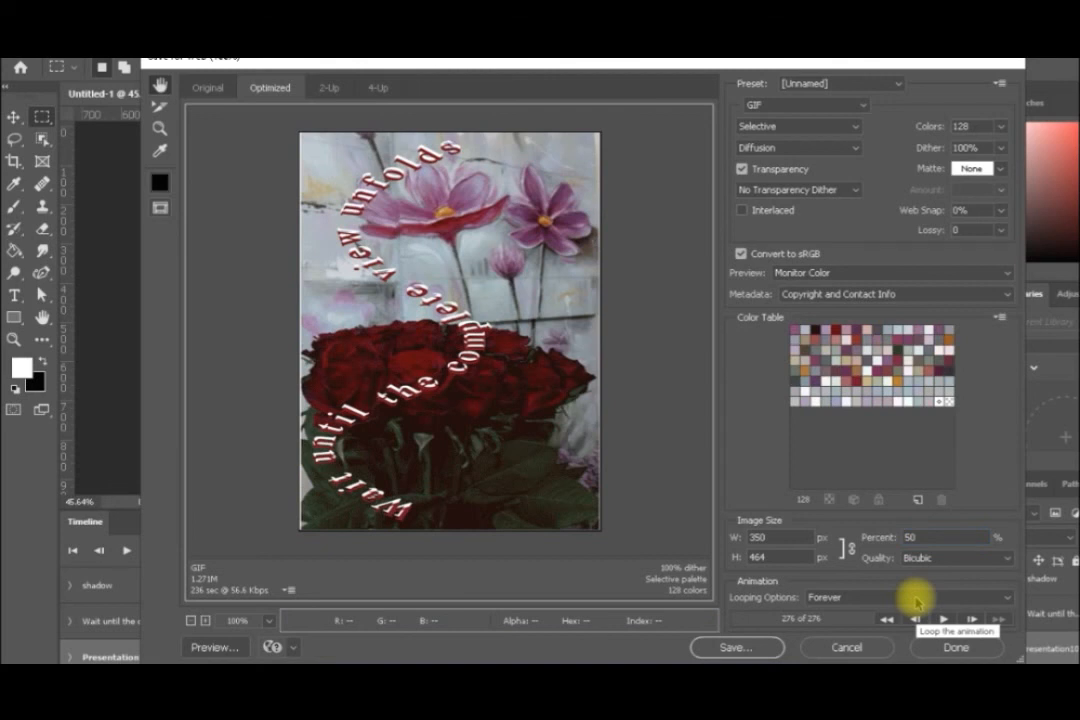
Save the optimized GIF as U-2.gif in the example 21-b folder
click(737, 647)
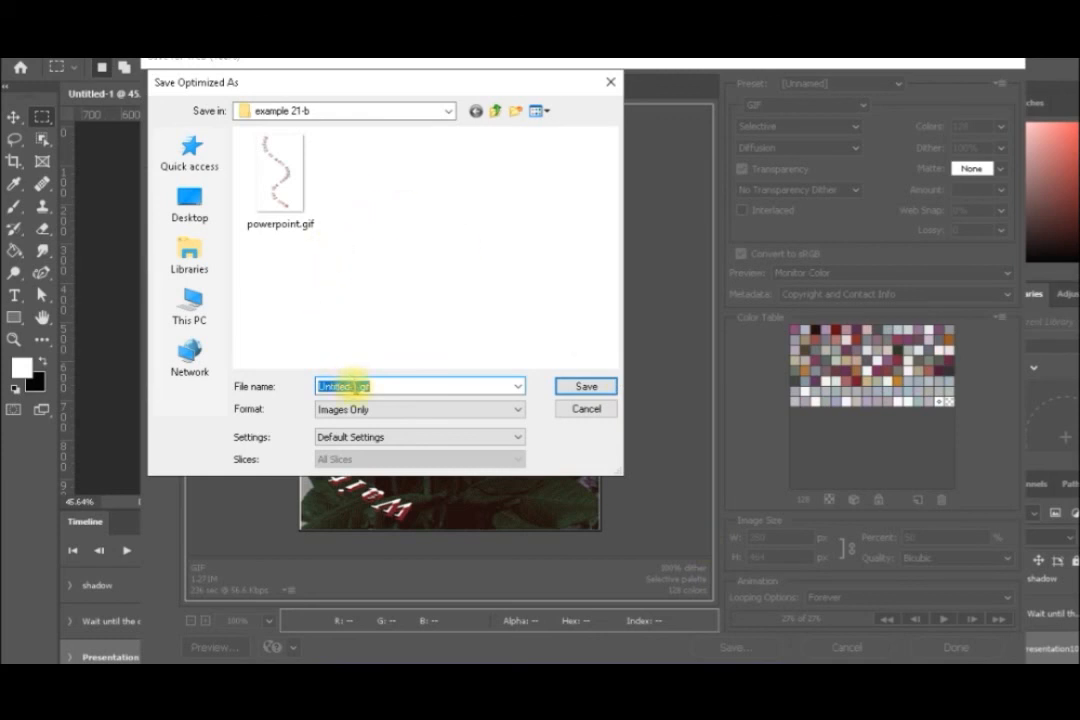
click(355, 386)
key(BackSpace)
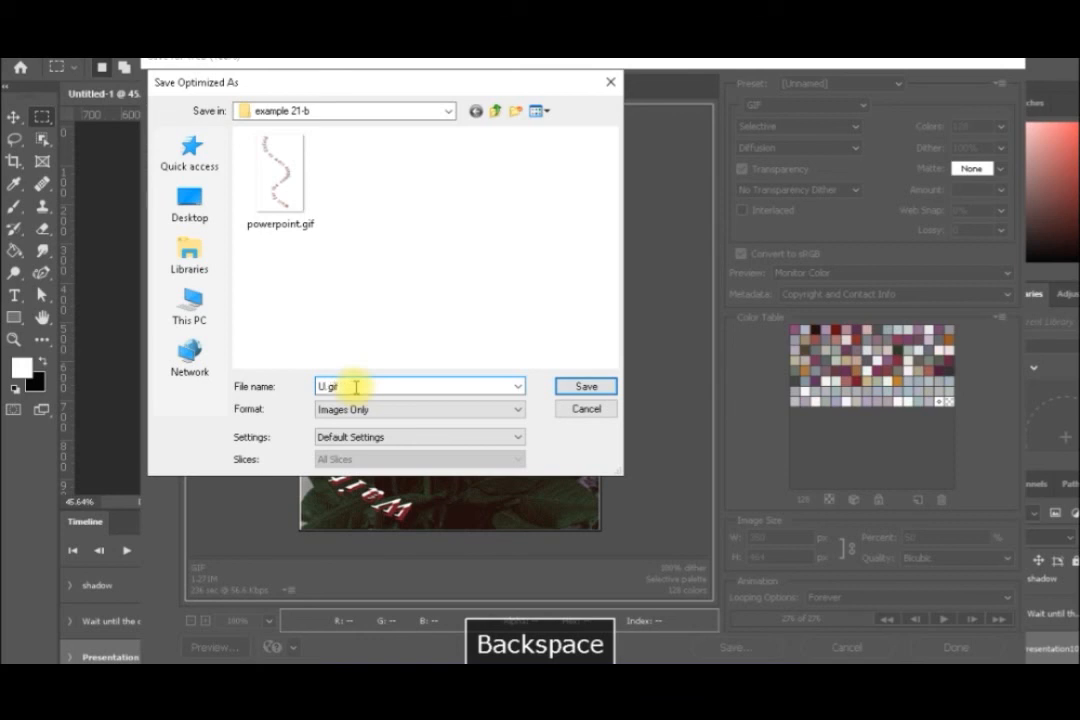
text(-2)
key(Return)
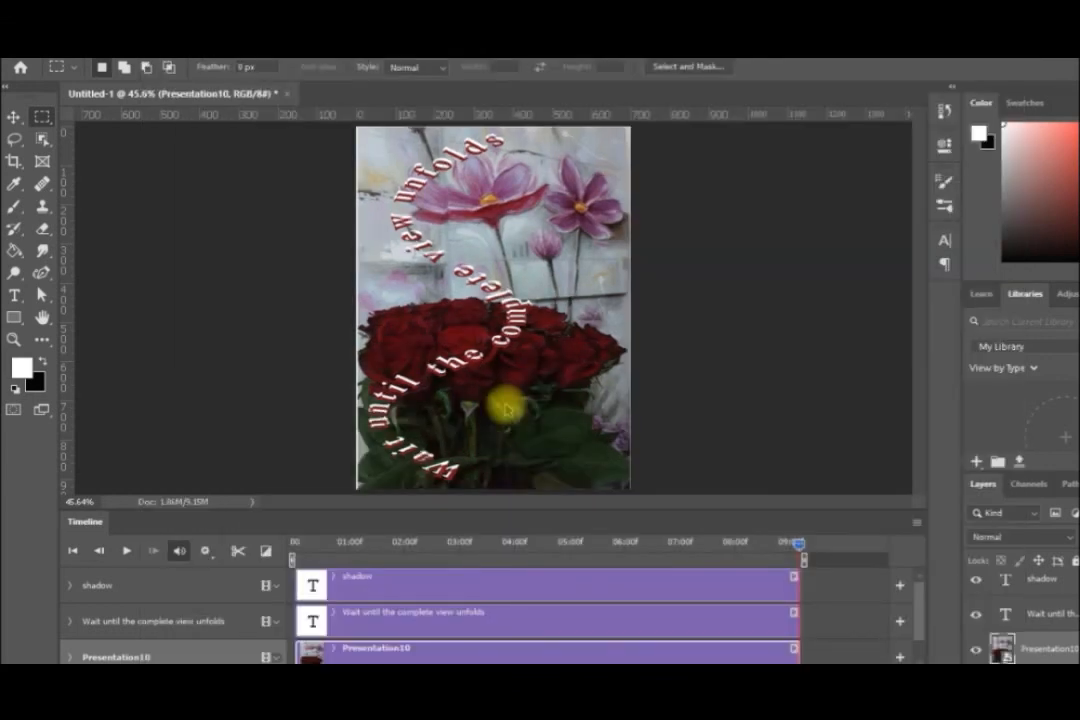
Switch to the File Explorer window showing the example 21-b folder and select U-2.gif
key(alt+Tab)
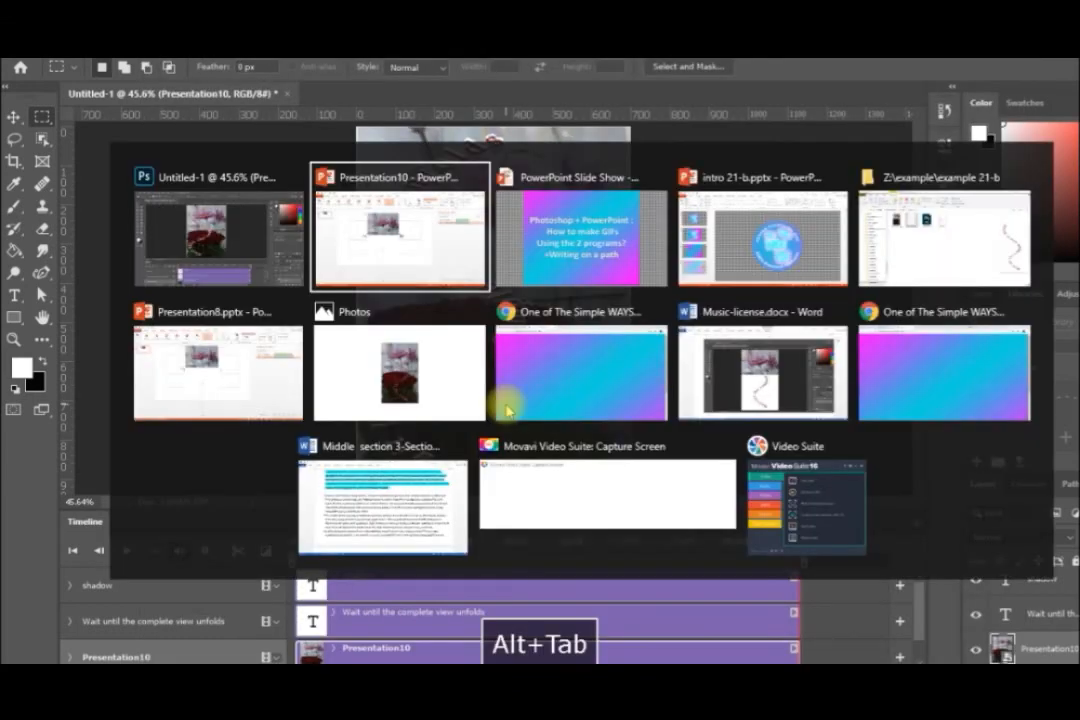
key(alt+Tab)
key(alt+Tab)
key(alt+Tab)
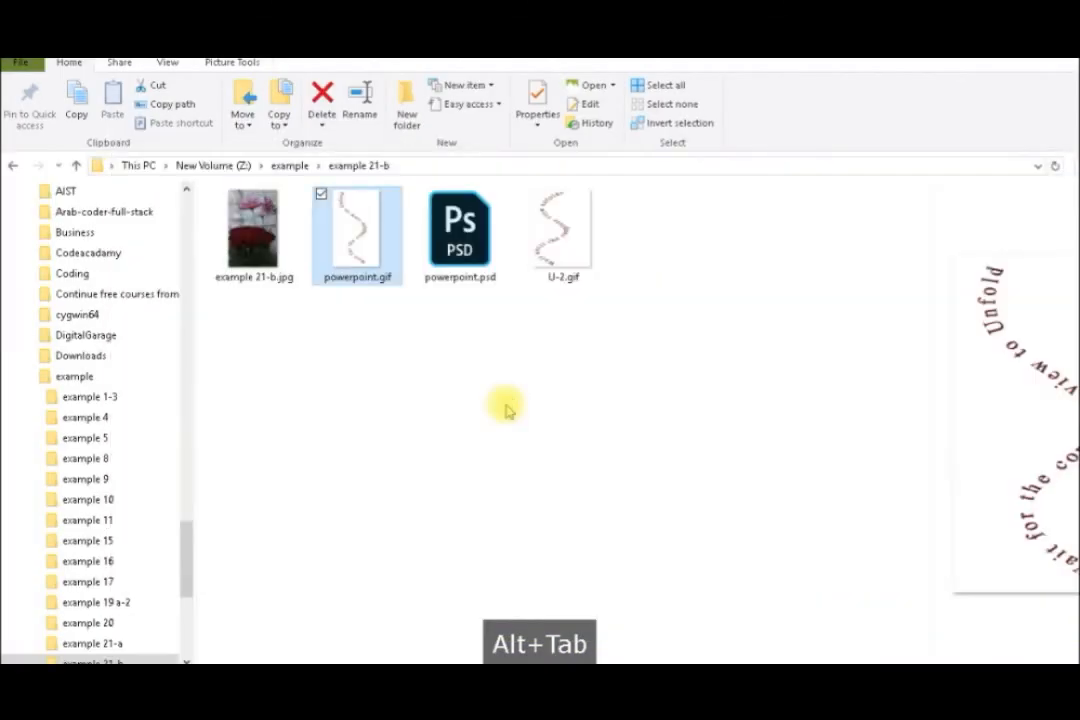
click(552, 256)
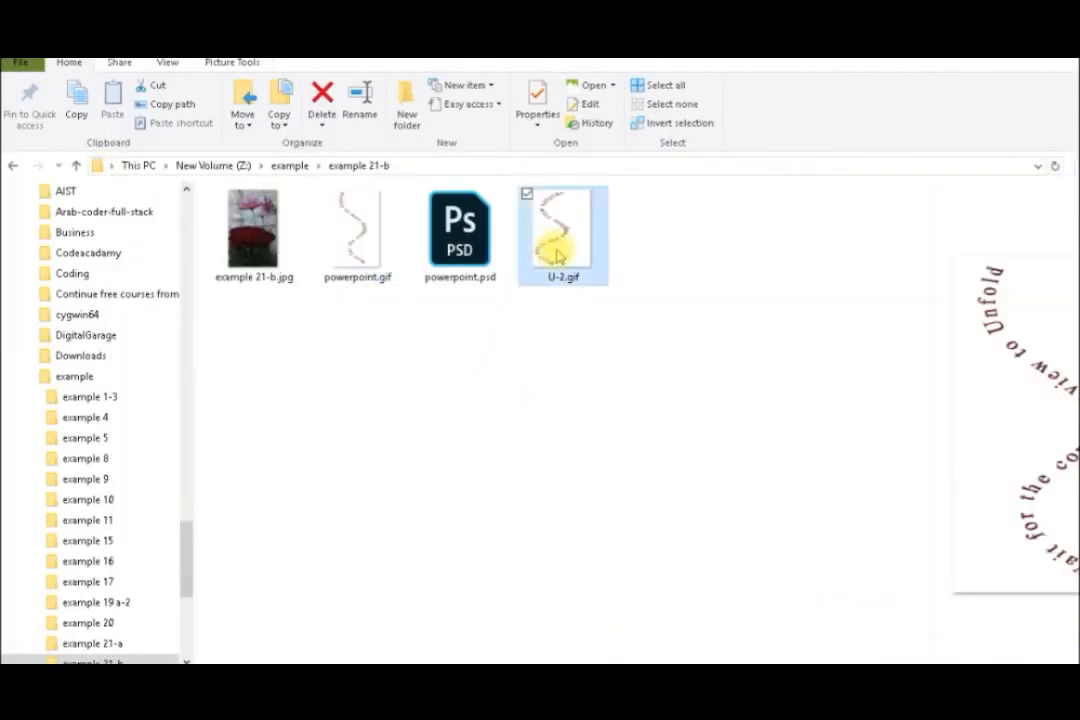